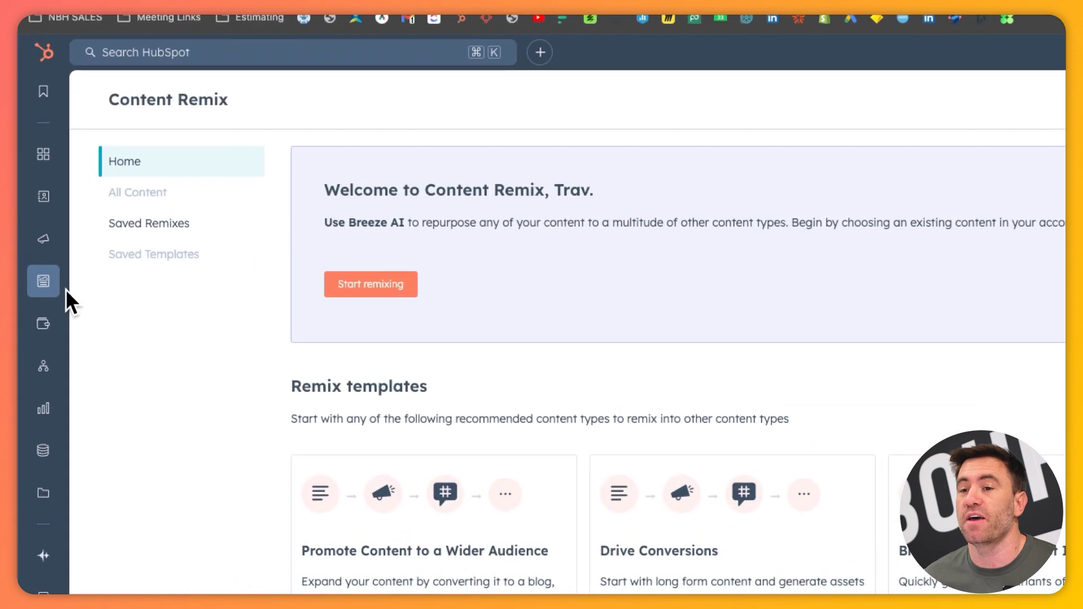
mouse_move(30, 190)
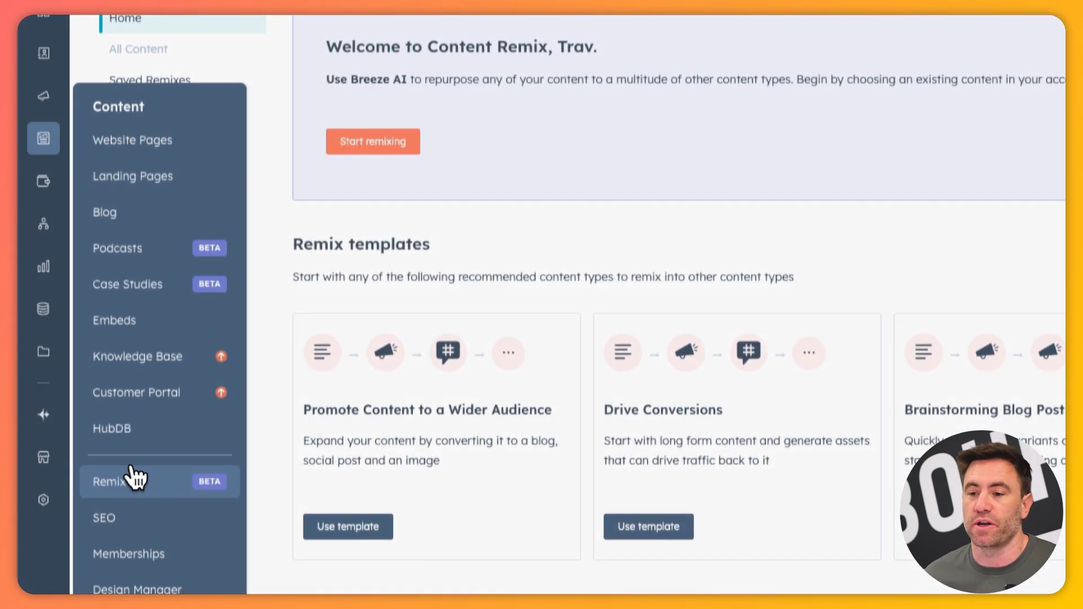
click(133, 453)
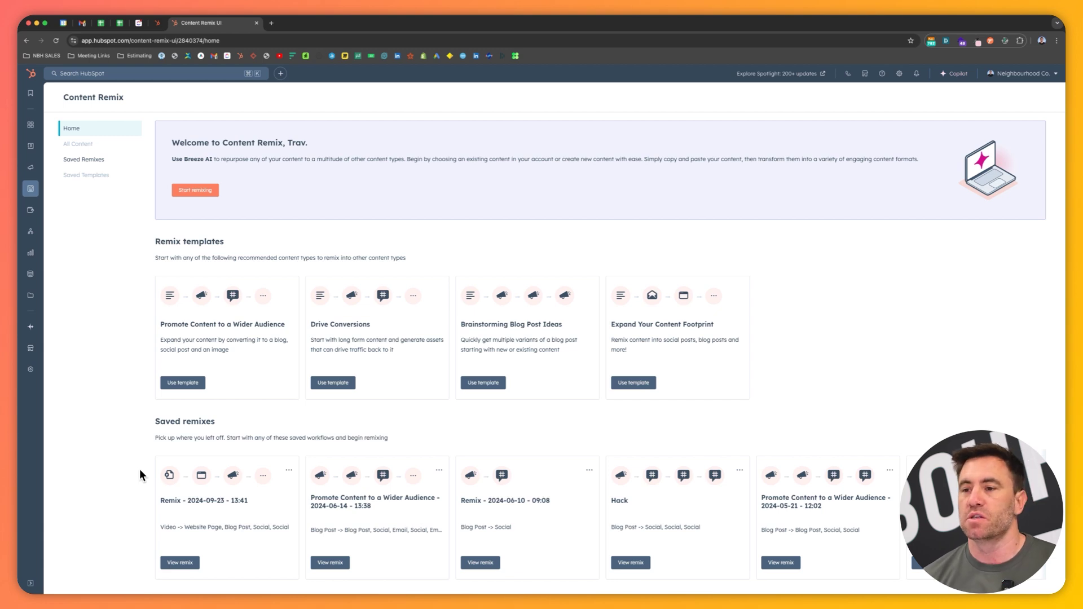
Step: Start a blank remix and retitle it 'HubSpot How to - Example'
click(196, 193)
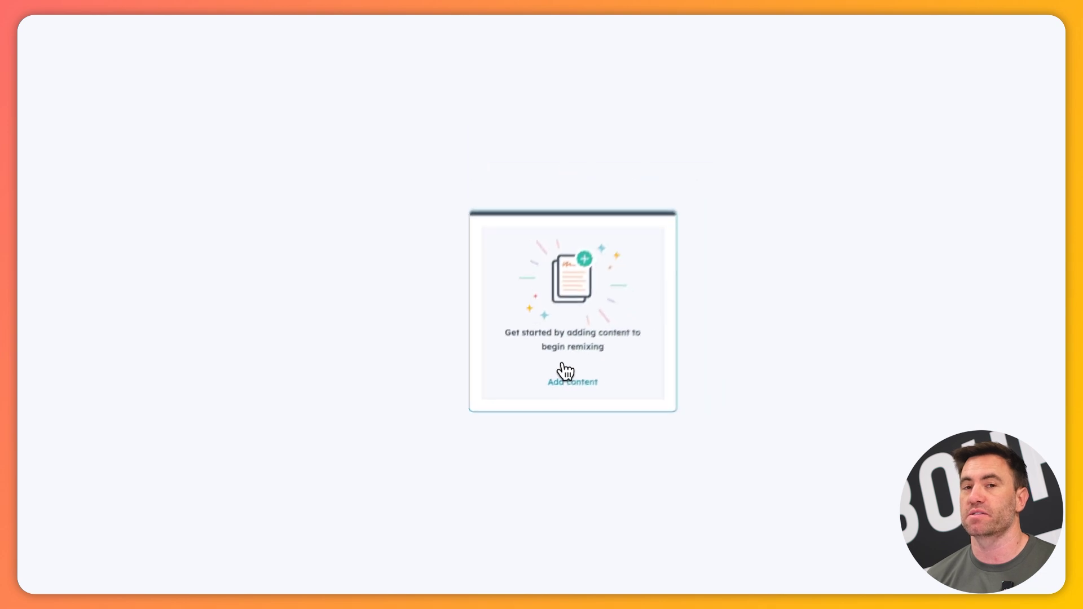
click(564, 79)
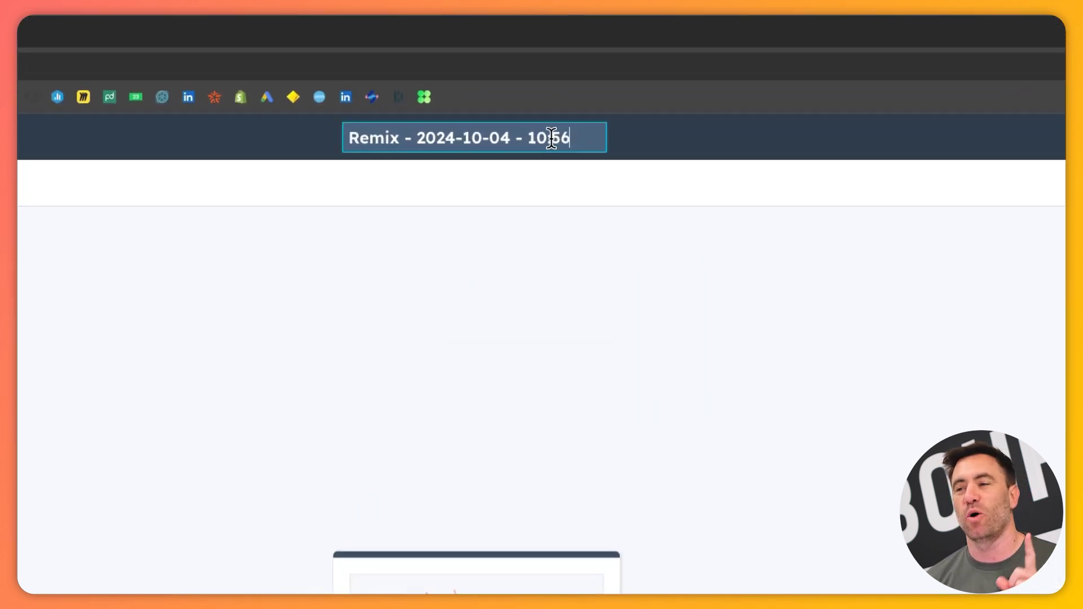
triple_click(564, 108)
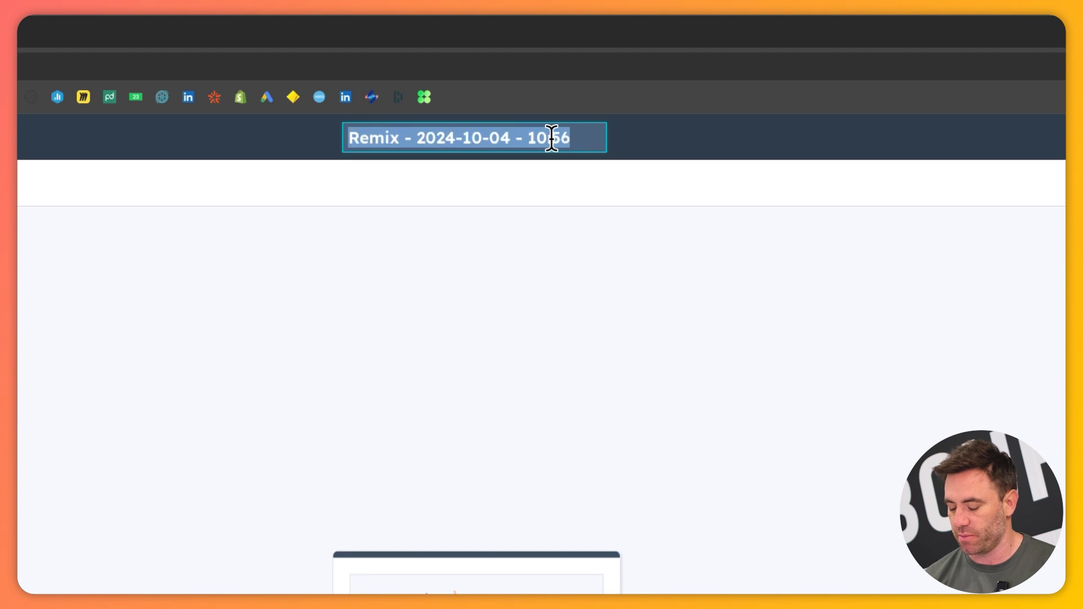
text(HubSpot How to)
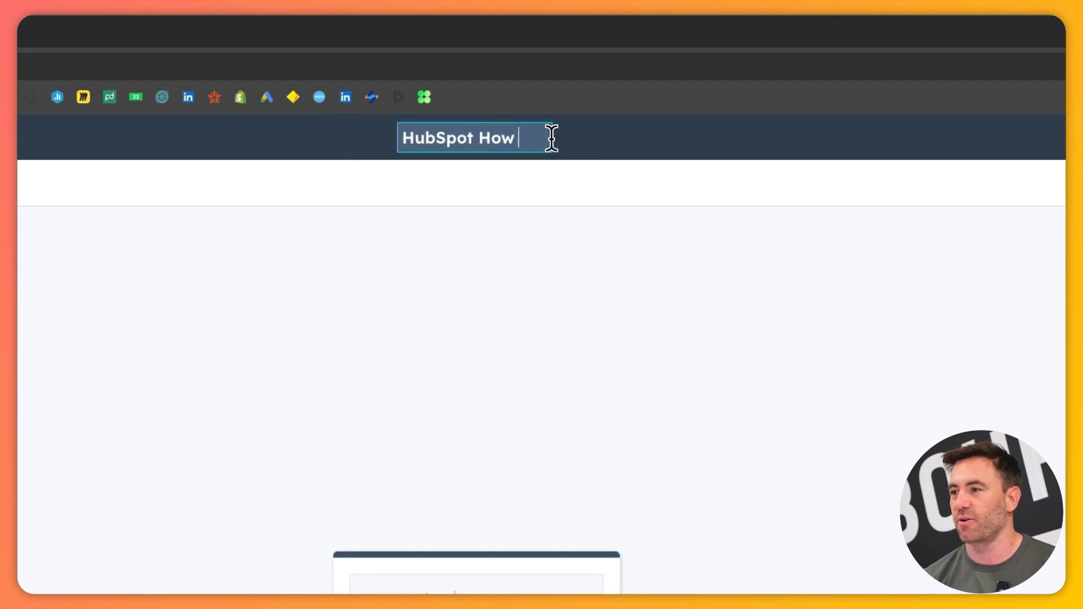
text( - Exa)
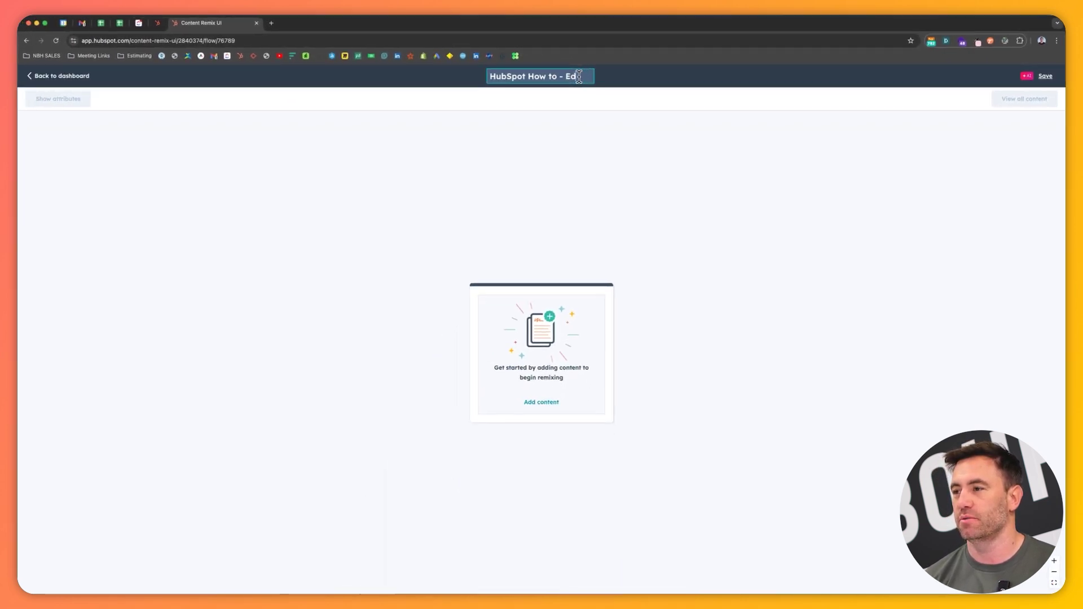
text(mple\)
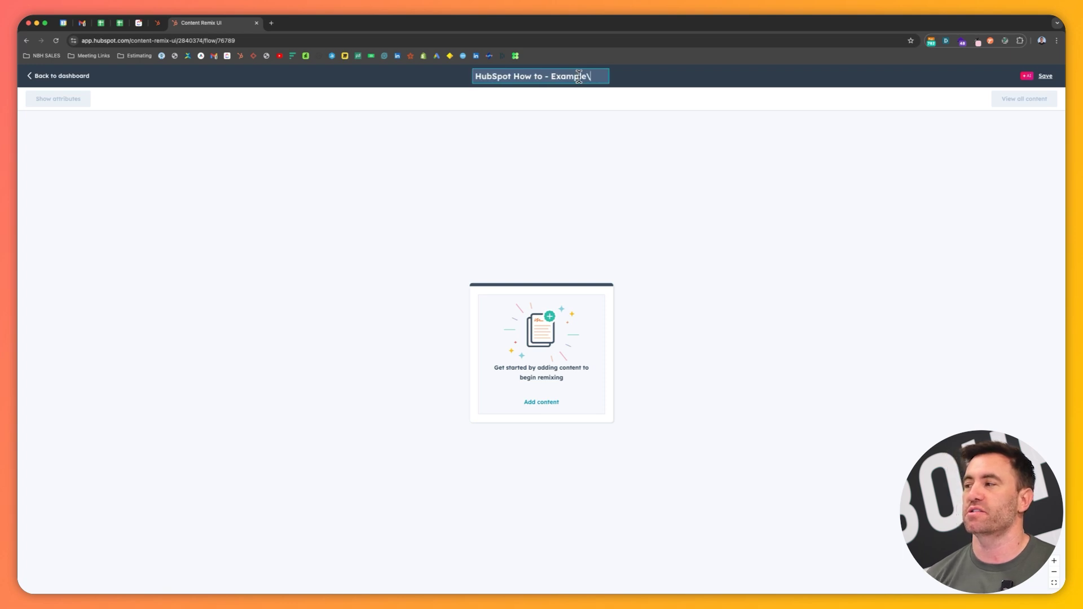
key(BackSpace)
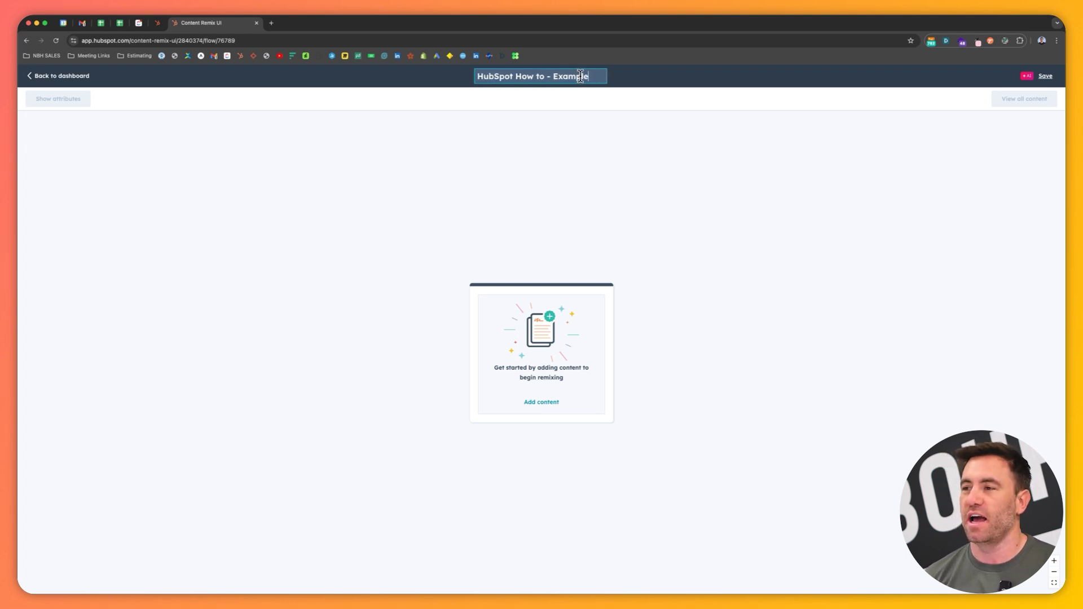
key(Return)
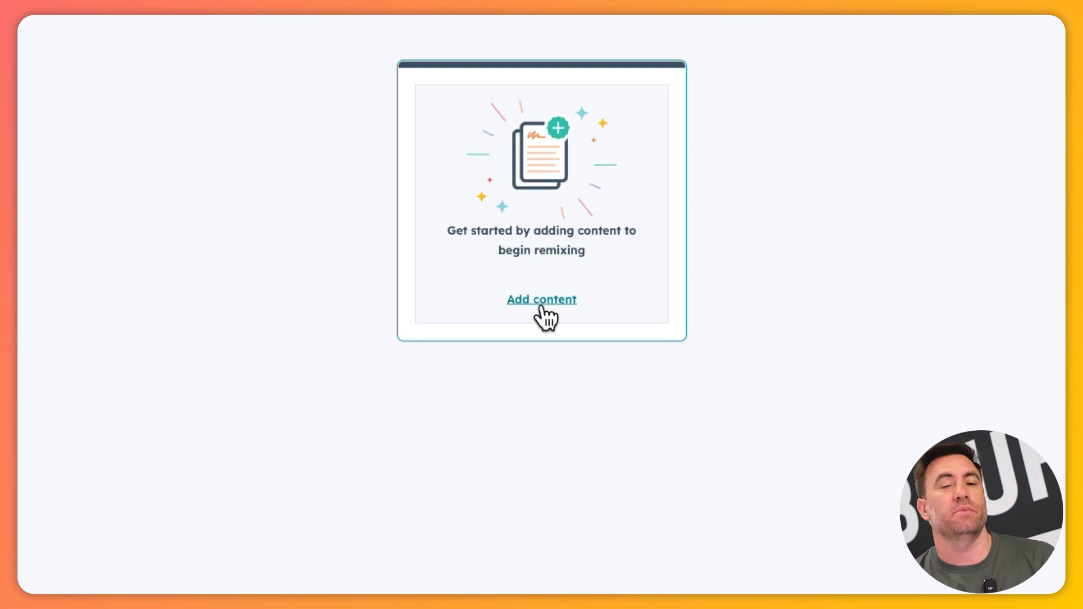
Step: Use Add content on the empty card to bring up the Video, Webpages and Text, Audio and Image choices
click(541, 300)
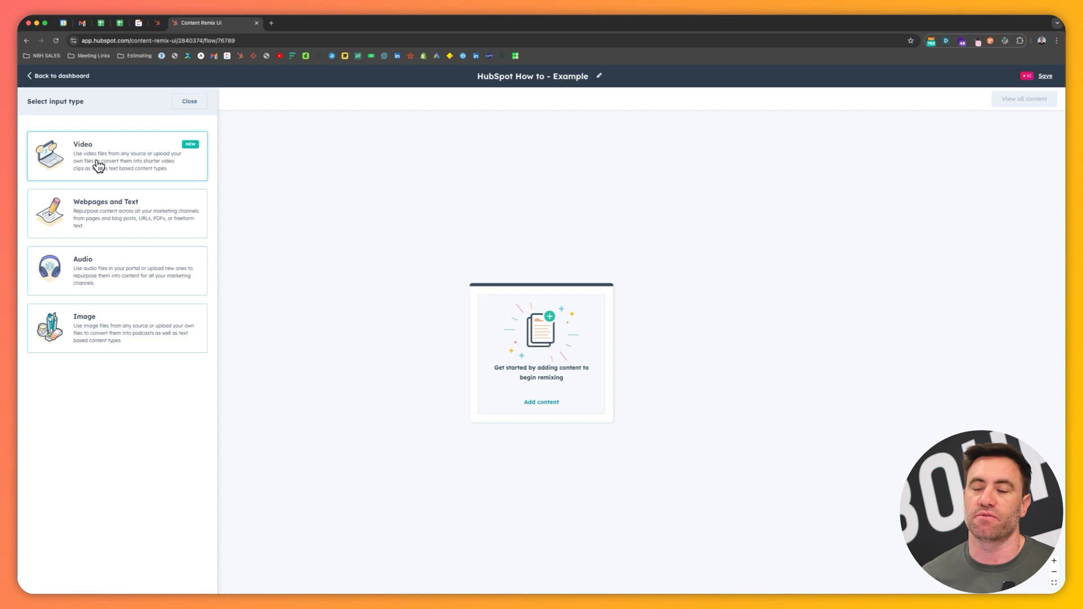
Step: Choose Webpages and Text, try each source option, then settle on existing Blog Posts content
click(101, 206)
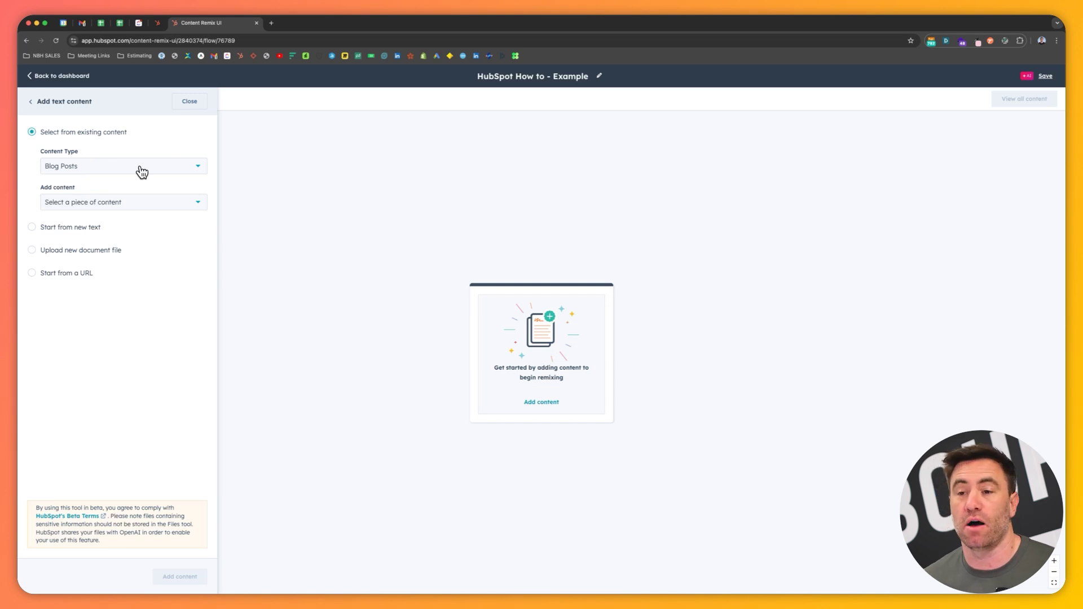
click(88, 228)
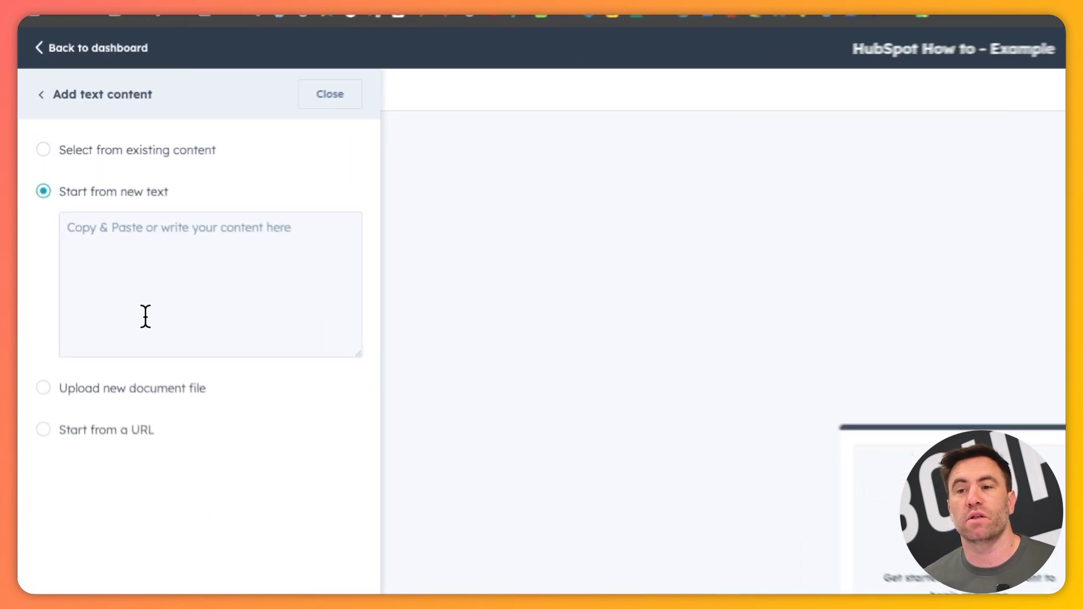
click(142, 190)
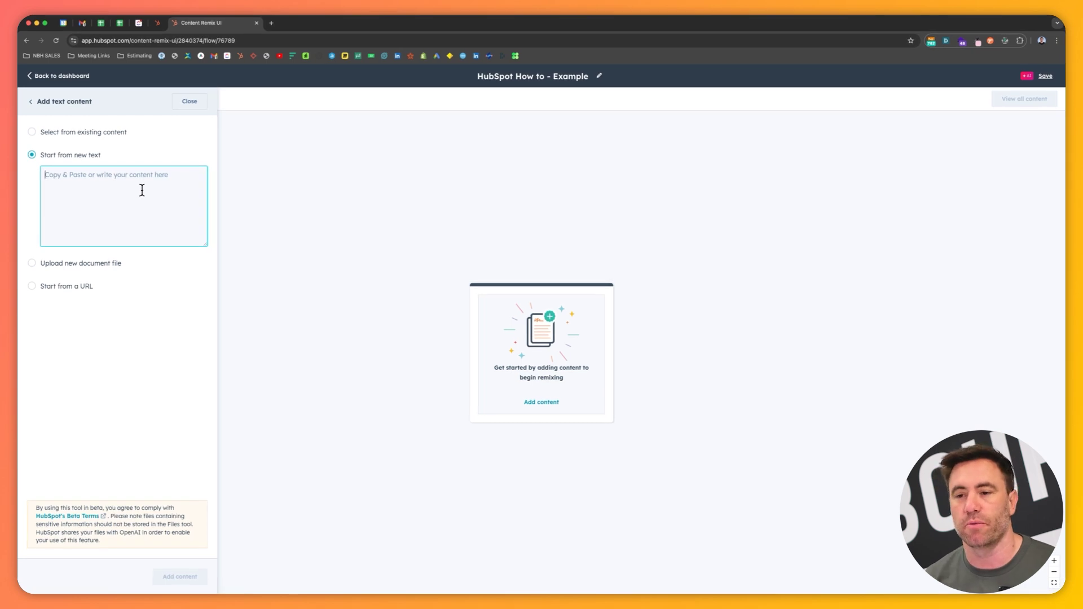
click(113, 265)
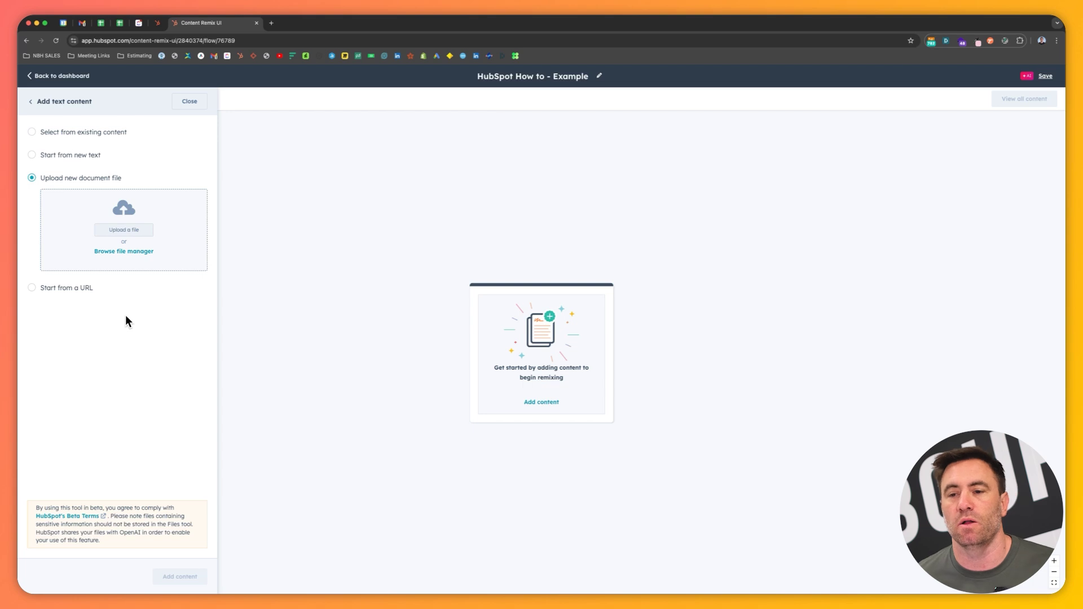
click(49, 290)
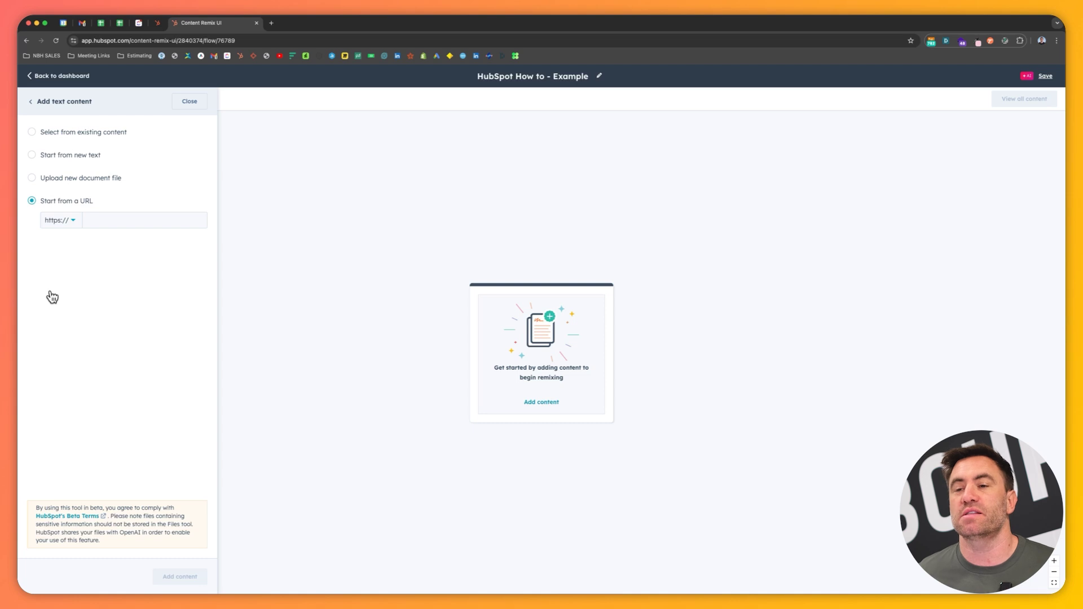
click(101, 132)
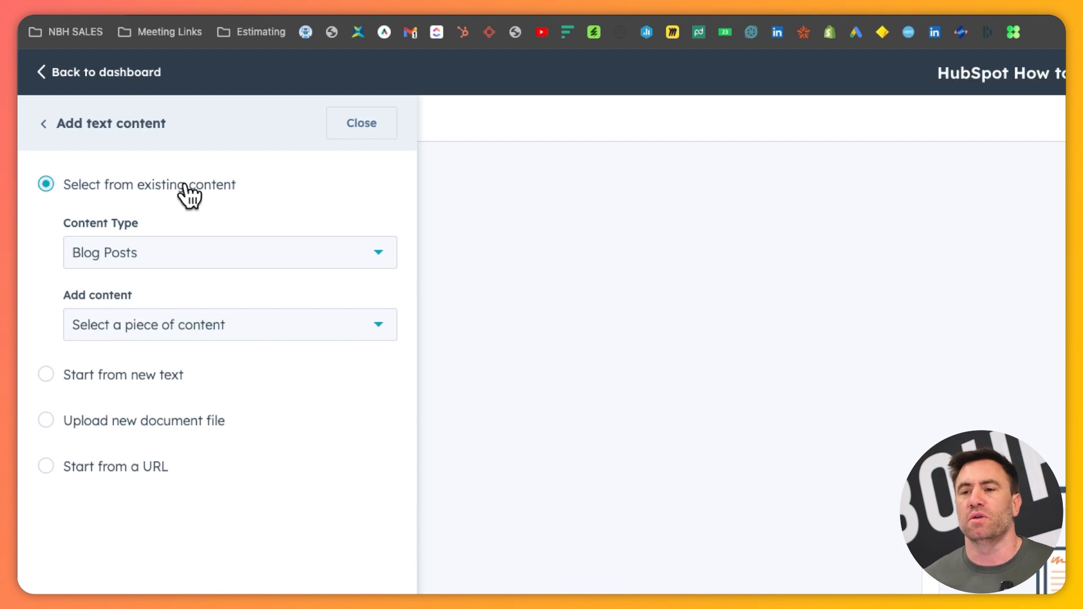
Step: Add the blog post '10 Effective Lead Nurturing Tactics to Boost Your Sales' as the remix source
click(182, 324)
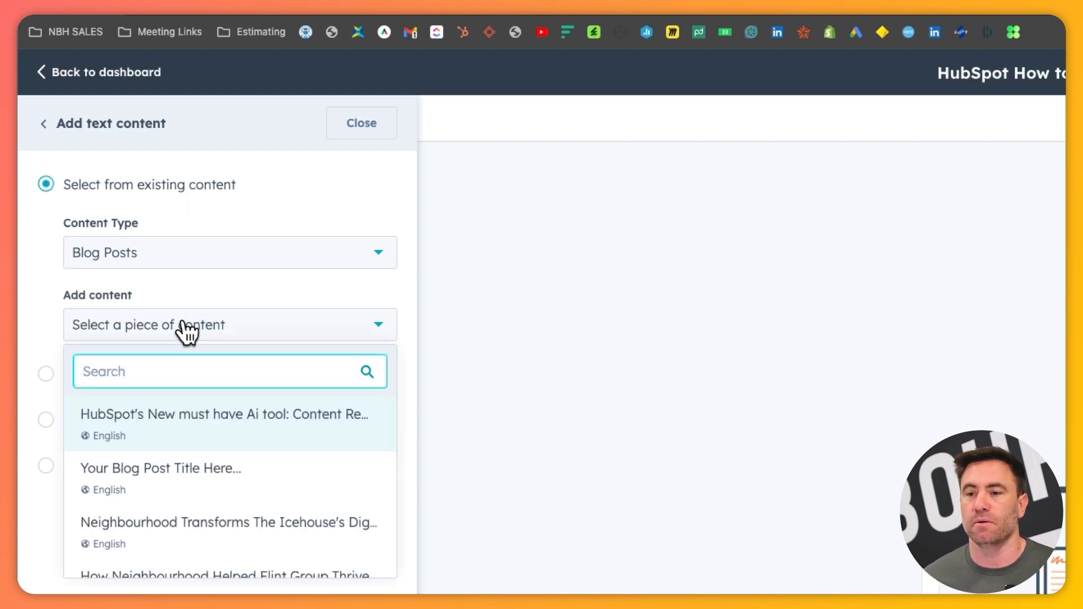
scroll(255, 446, down, 1)
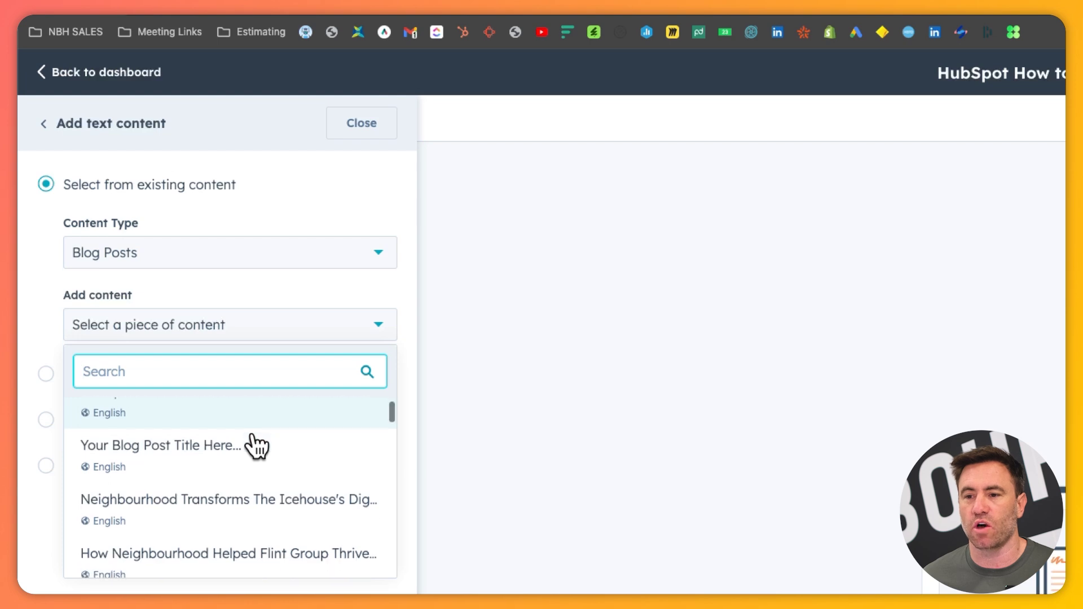
scroll(257, 445, down, 3)
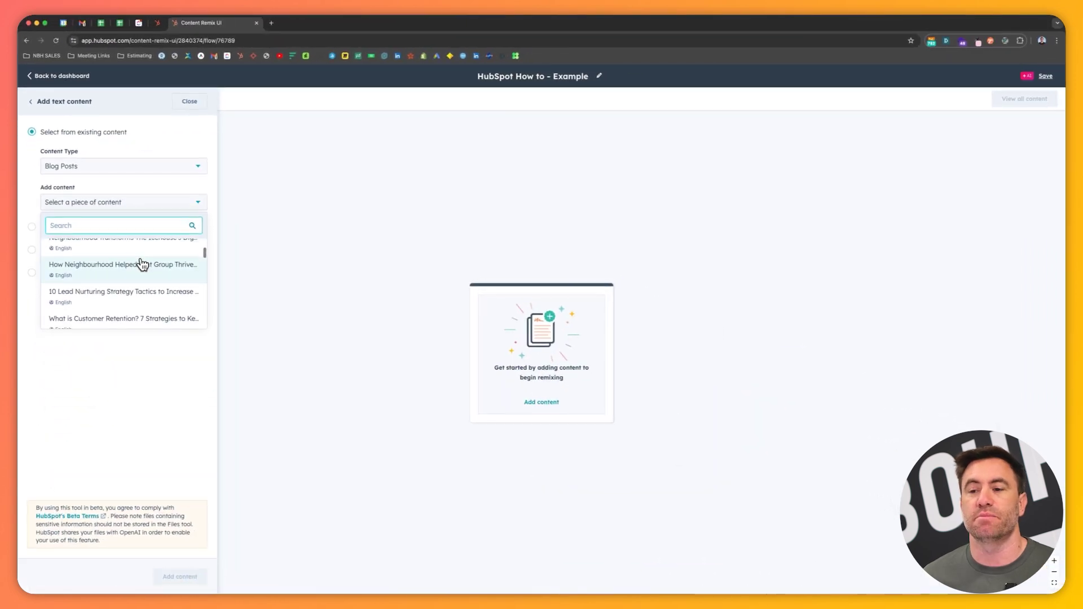
scroll(135, 268, down, 1)
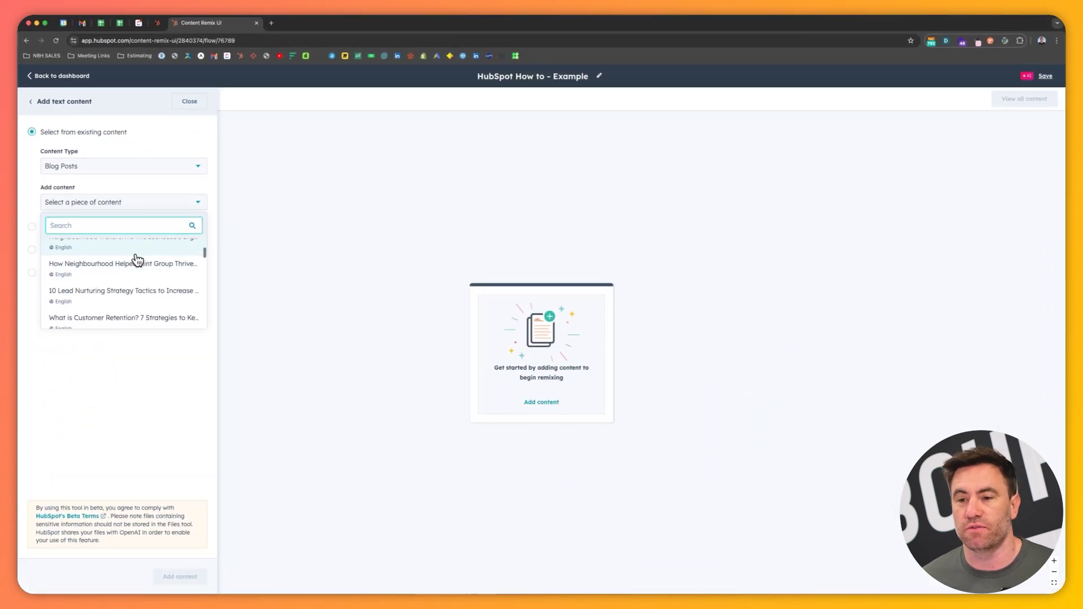
click(109, 287)
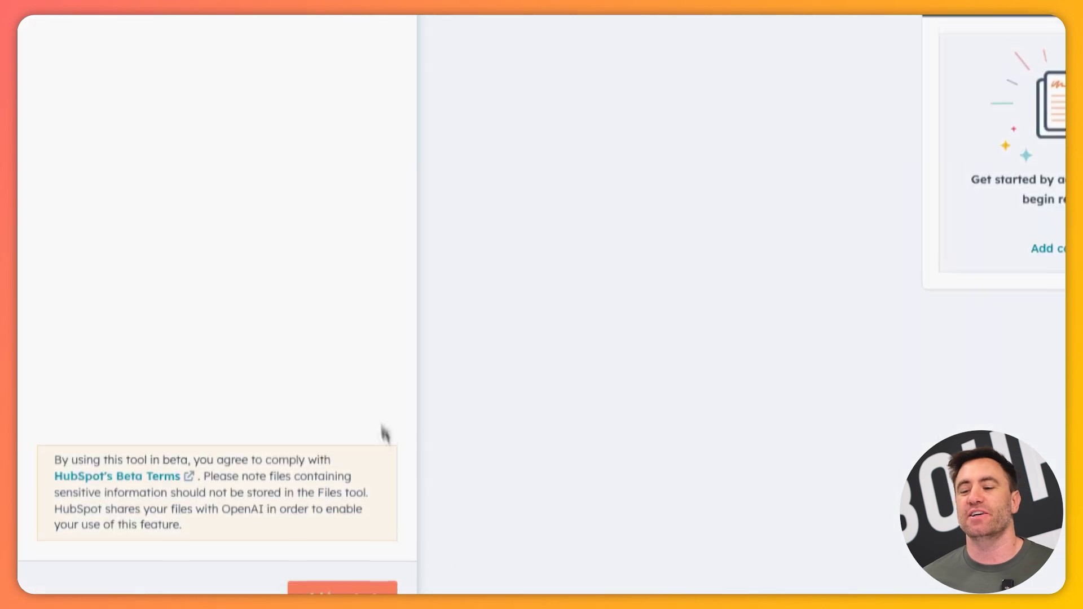
click(367, 566)
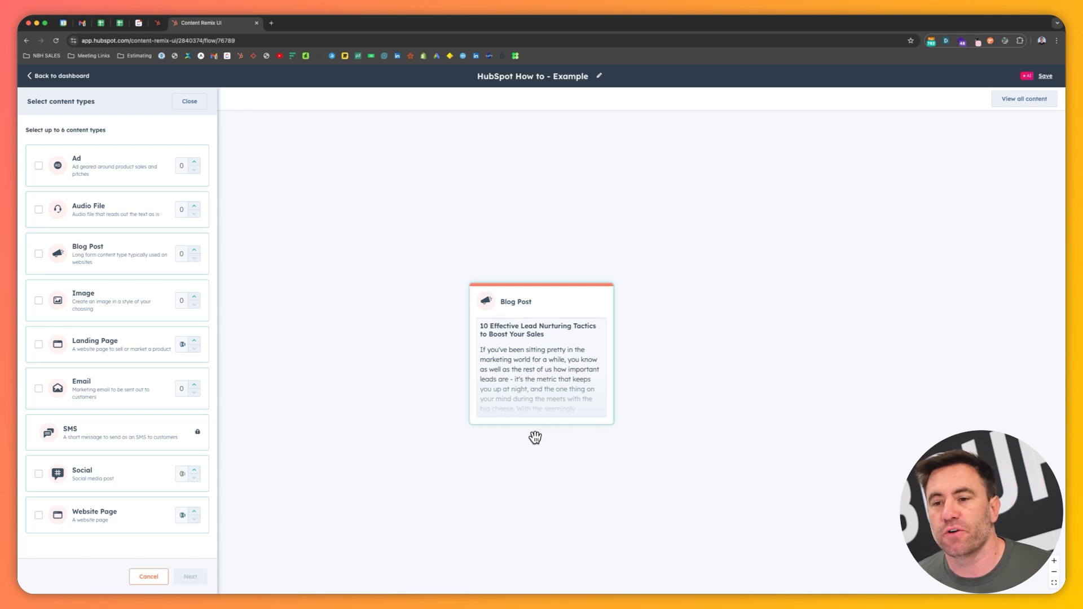
Step: Add a Blog Post output, leaving its count at 1
click(42, 256)
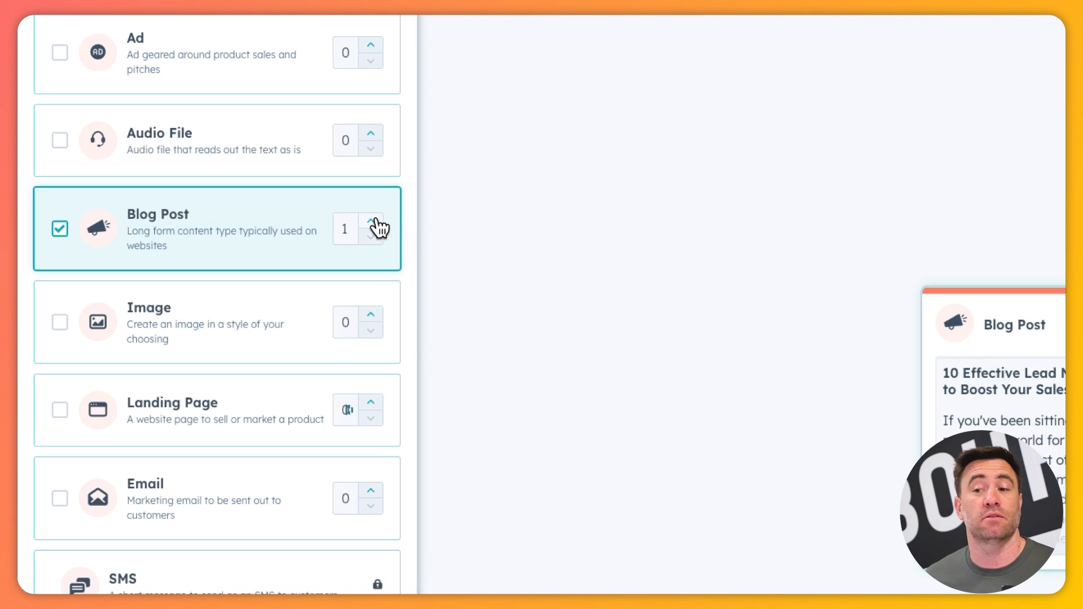
click(376, 220)
click(376, 220)
click(376, 219)
click(376, 220)
click(376, 220)
click(376, 220)
click(376, 220)
click(376, 219)
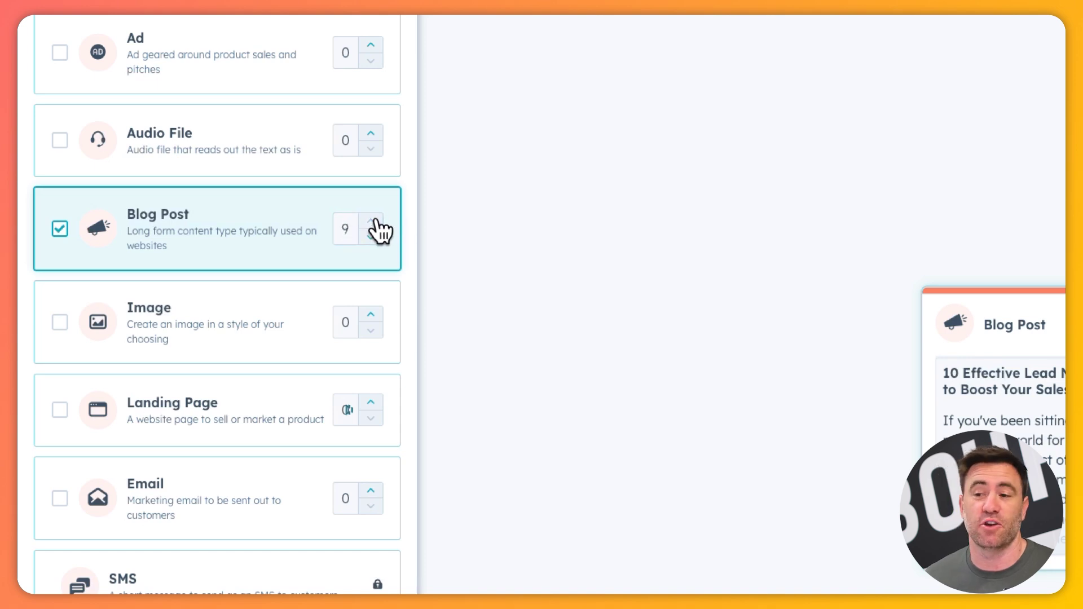
click(371, 237)
click(371, 237)
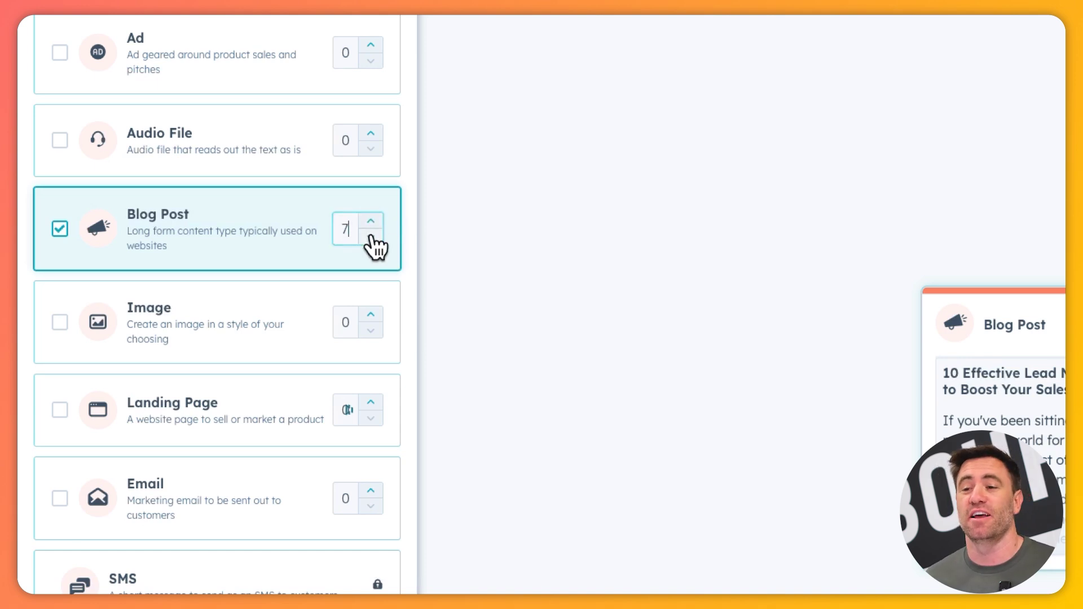
click(371, 237)
click(371, 237)
click(371, 237)
click(371, 236)
click(371, 236)
click(371, 236)
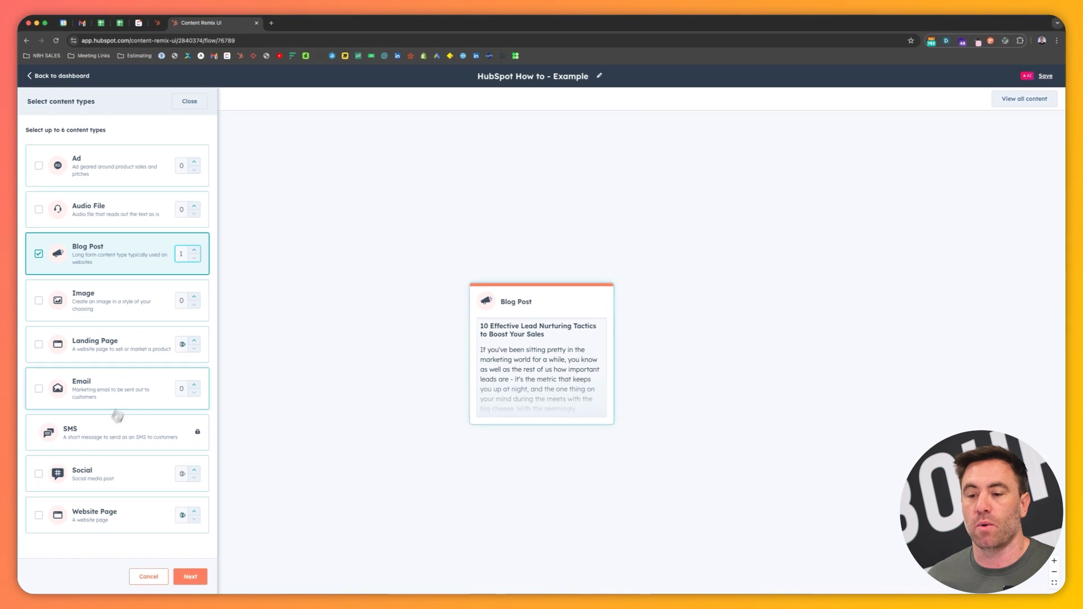
Step: Add two Social post outputs and continue to their attributes
click(40, 474)
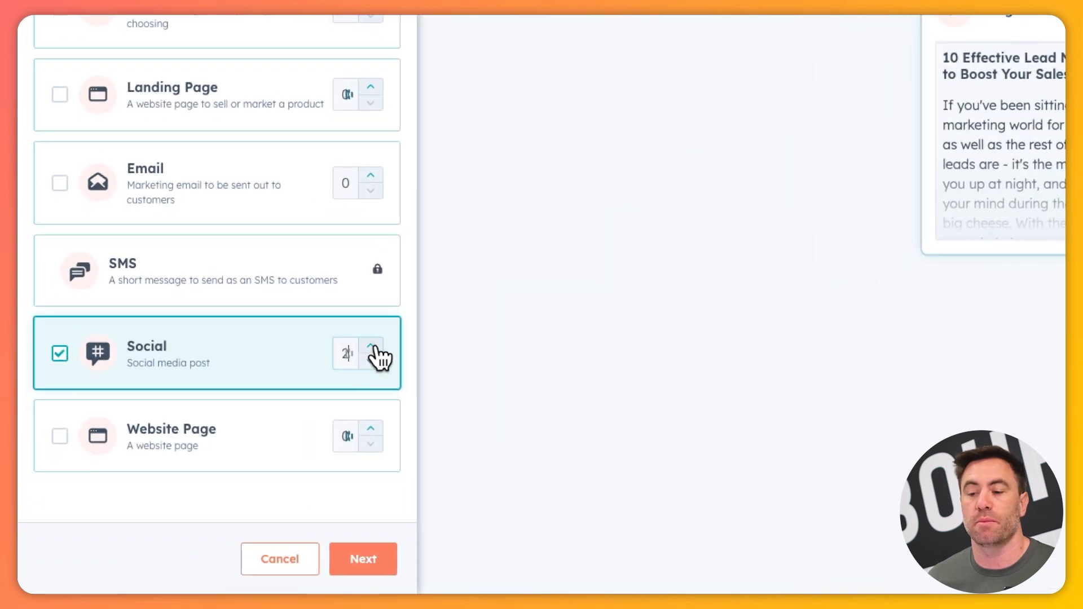
click(194, 470)
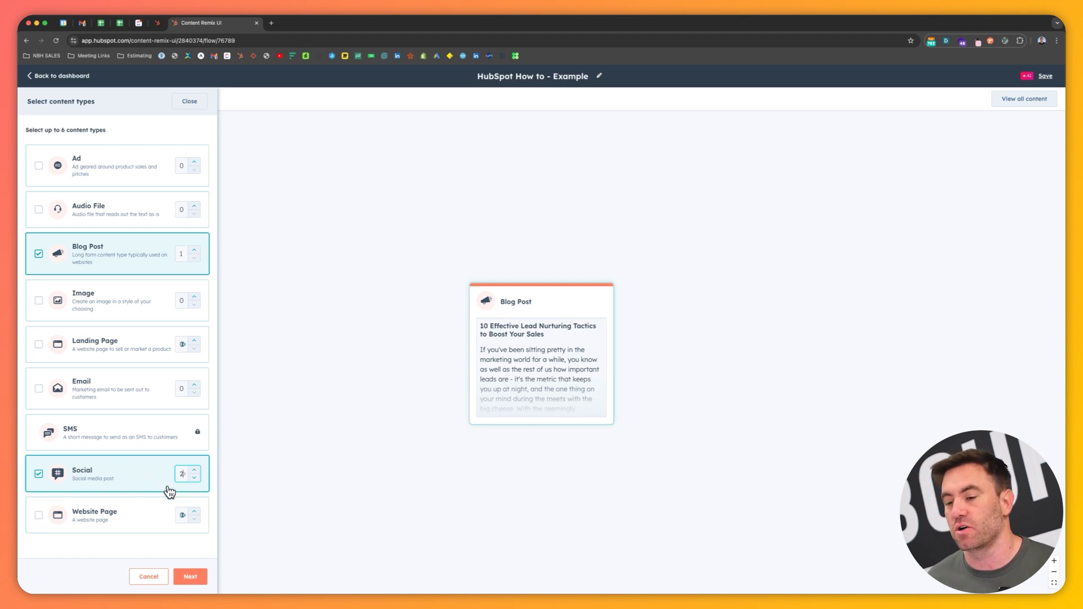
click(194, 578)
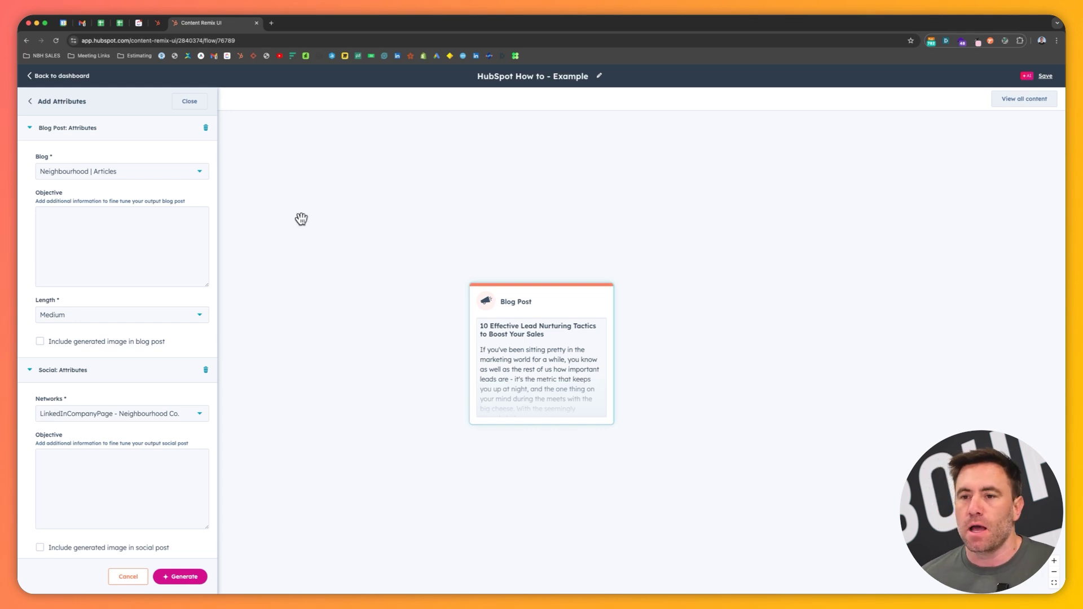
Step: Paste the lead-nurturing objective into the Blog Post Objective box and set Length to Long
click(62, 213)
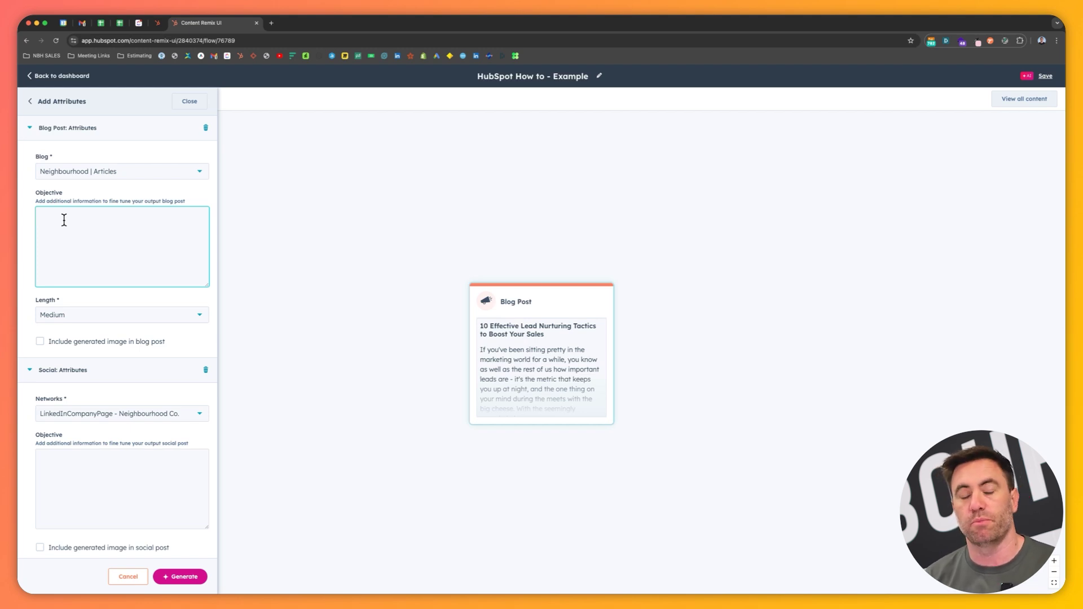
text(I want to inform the readers about how important it is to create lead nurturing in their organisation and what are the best first steps to make it happen in the business.)
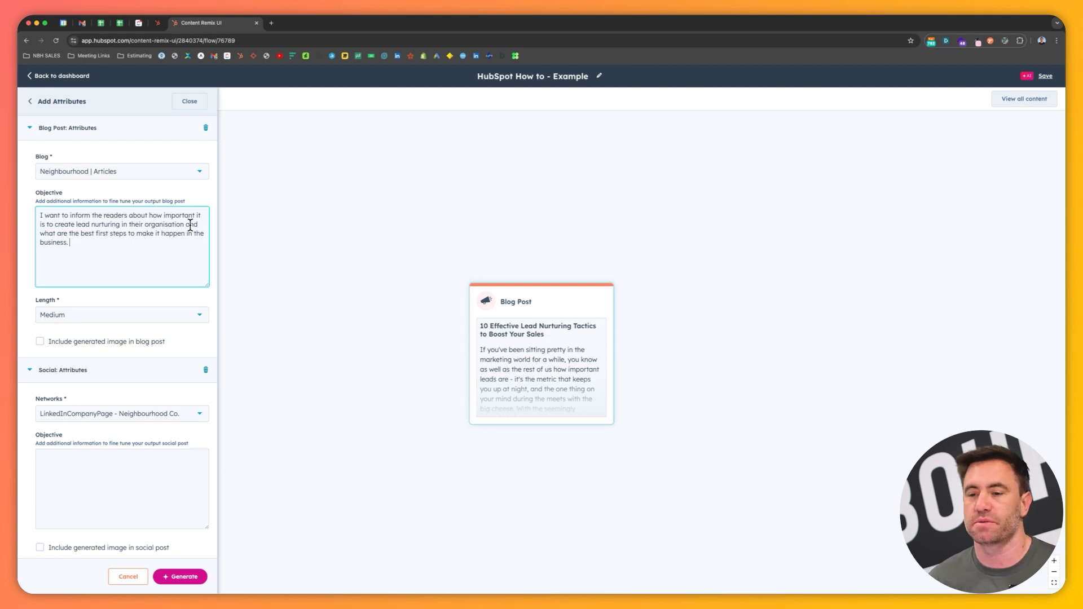
click(70, 311)
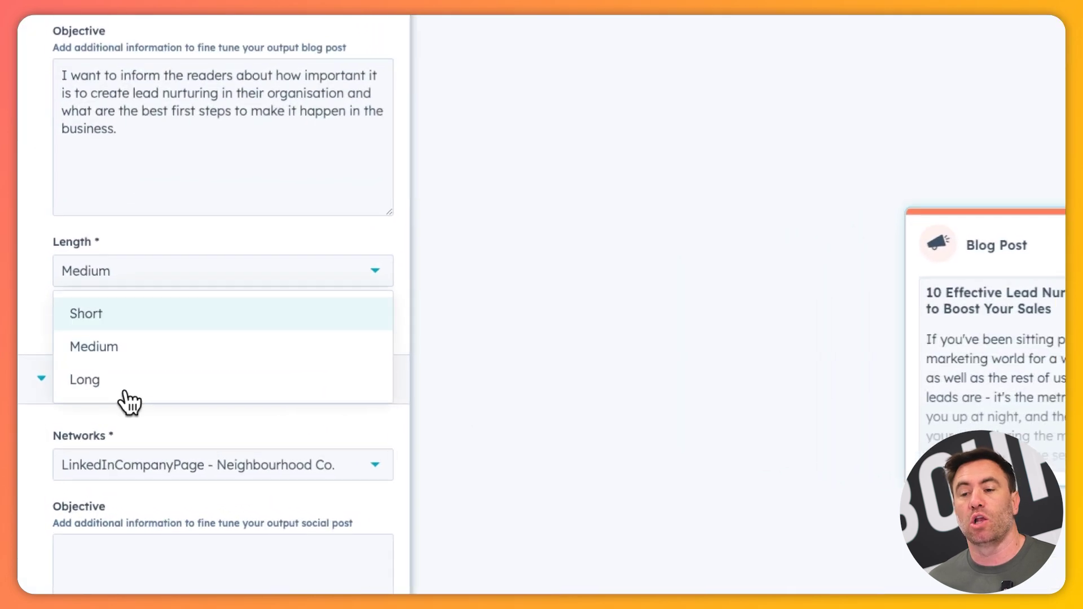
click(130, 390)
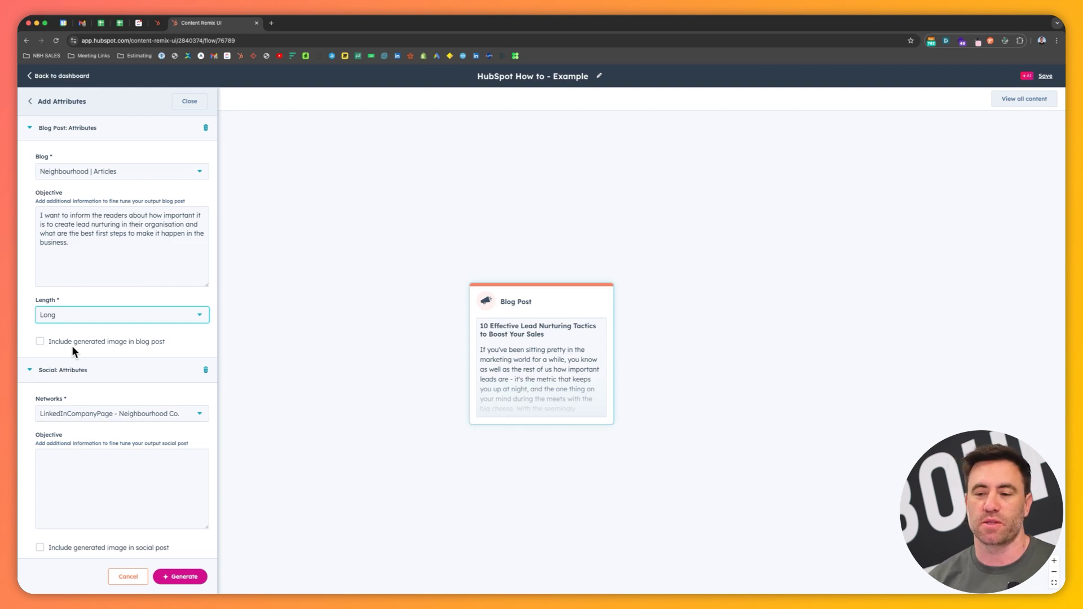
scroll(38, 422, down, 4)
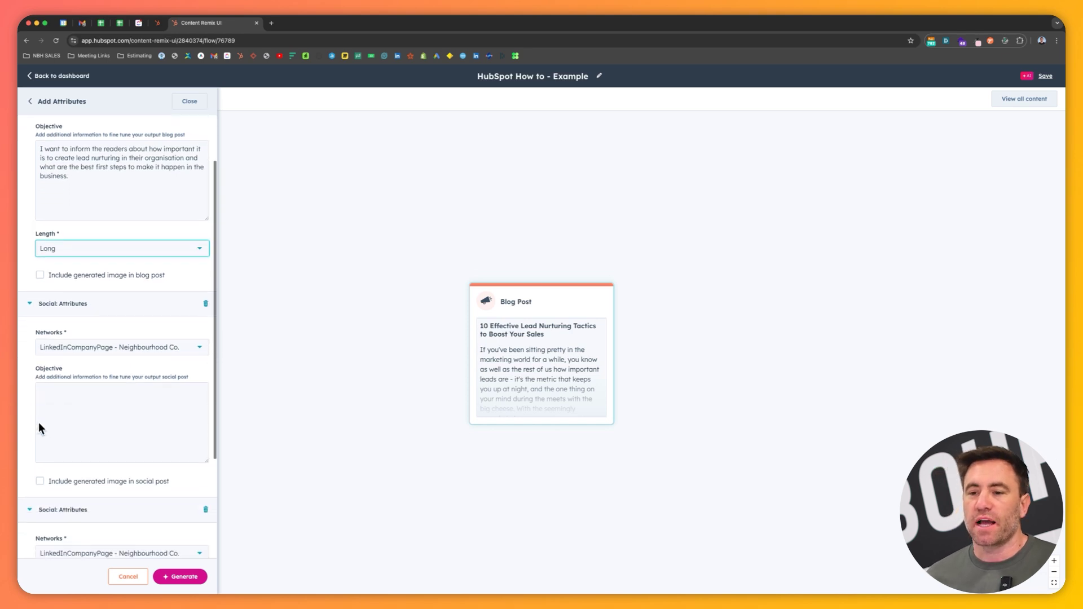
scroll(164, 293, down, 2)
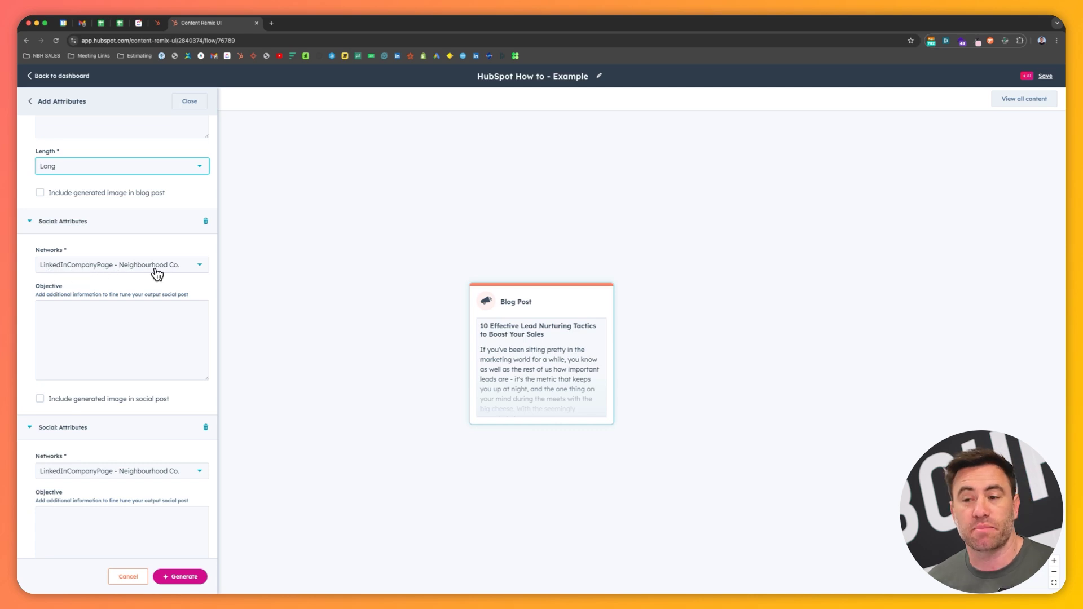
Step: Set the second social post's network to a personal LinkedIn profile
click(137, 472)
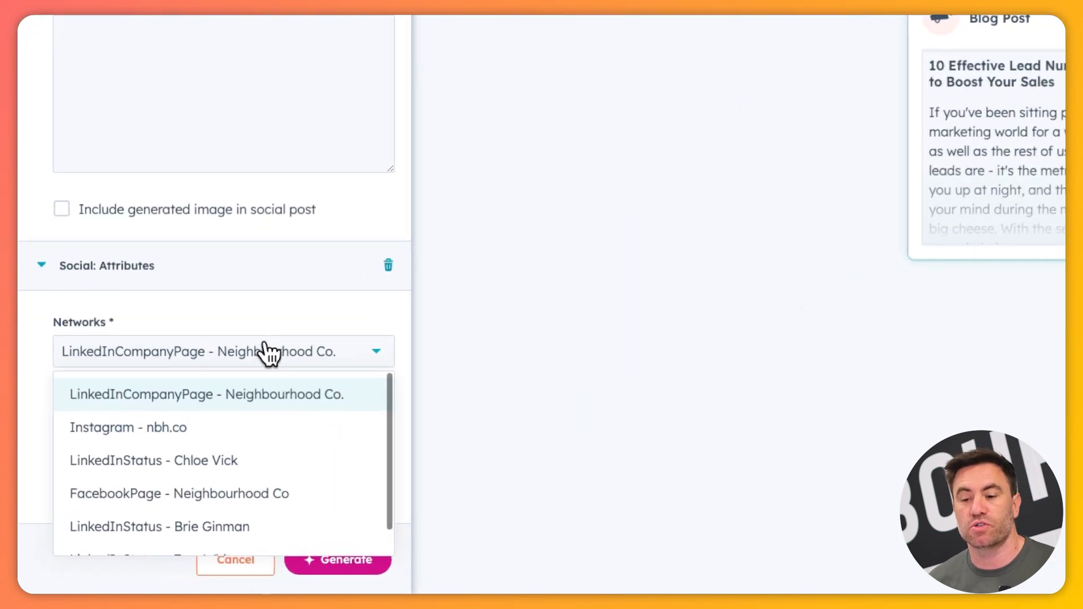
scroll(135, 558, down, 1)
click(254, 530)
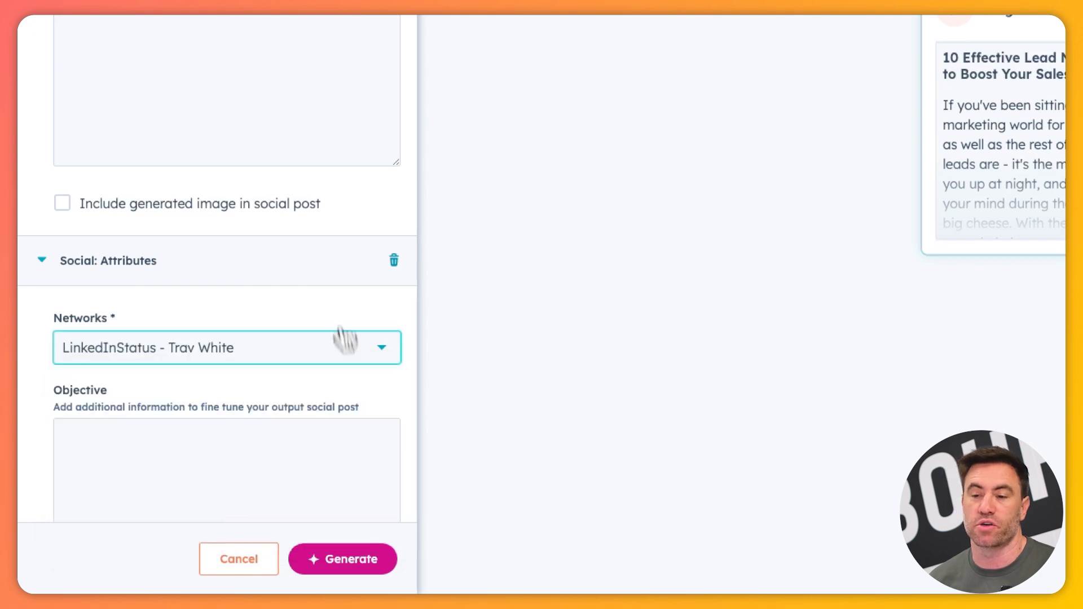
scroll(282, 225, up, 1)
Step: Write the first social objective, 'I want to give readers…', and paste it into the second
click(235, 158)
text(I)
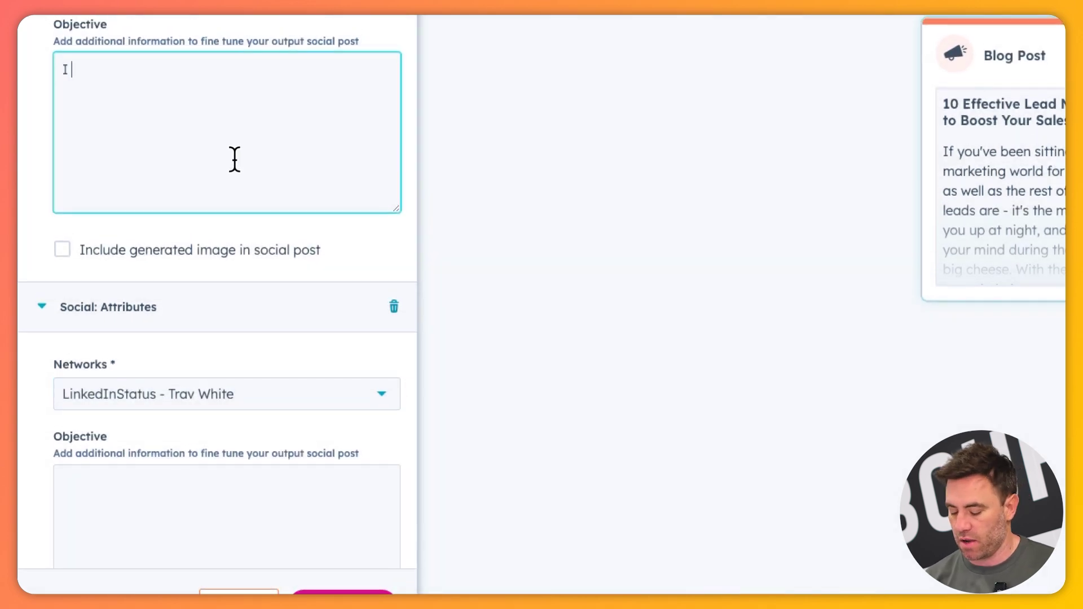
text( want to give readers an idea of how we can do this for their organisations and be a thought leader)
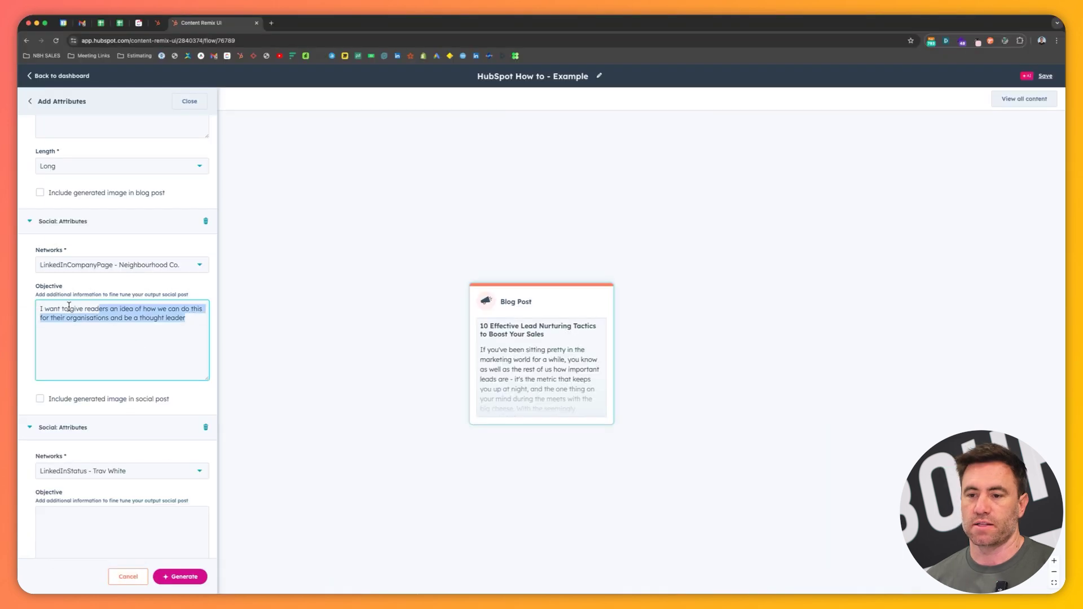
drag(69, 306, 39, 308)
key(ctrl+c)
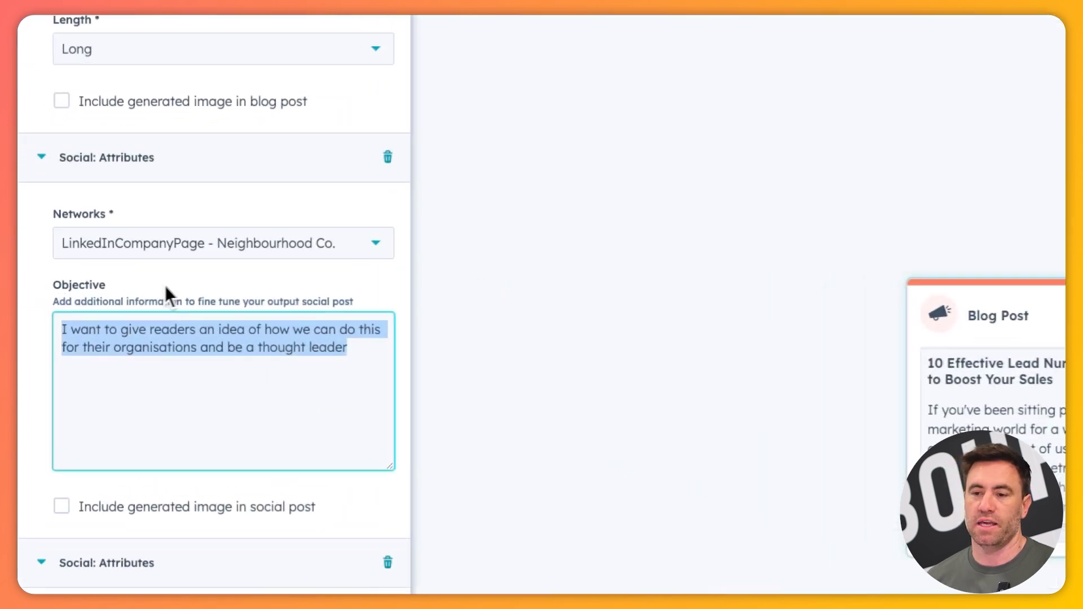
click(79, 330)
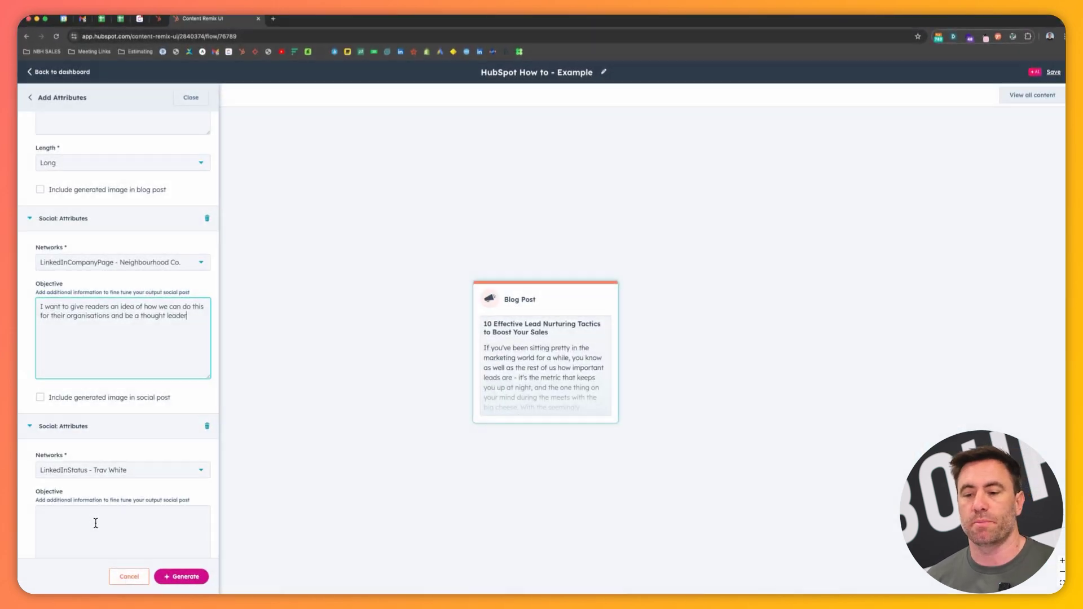
click(96, 519)
key(ctrl+v)
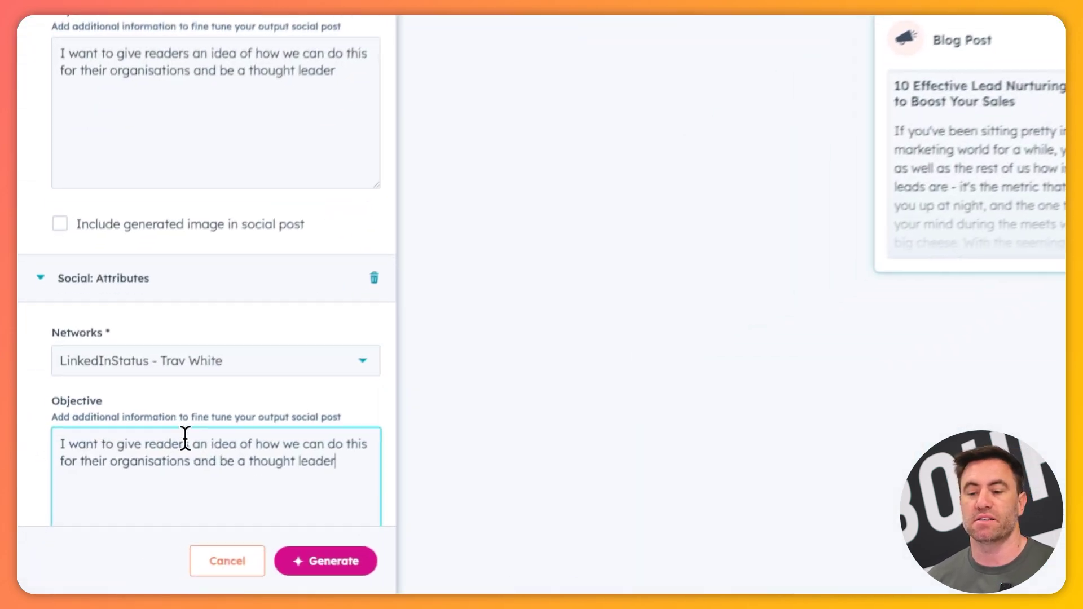
scroll(192, 351, down, 2)
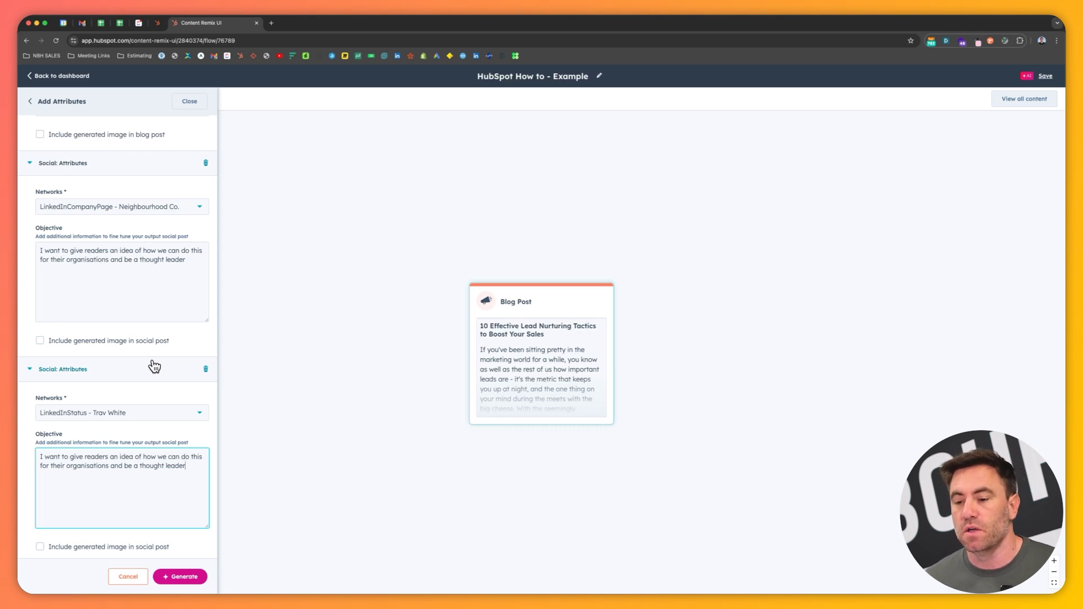
Step: Scroll through the Social attributes to check both objectives are filled in
scroll(147, 395, up, 5)
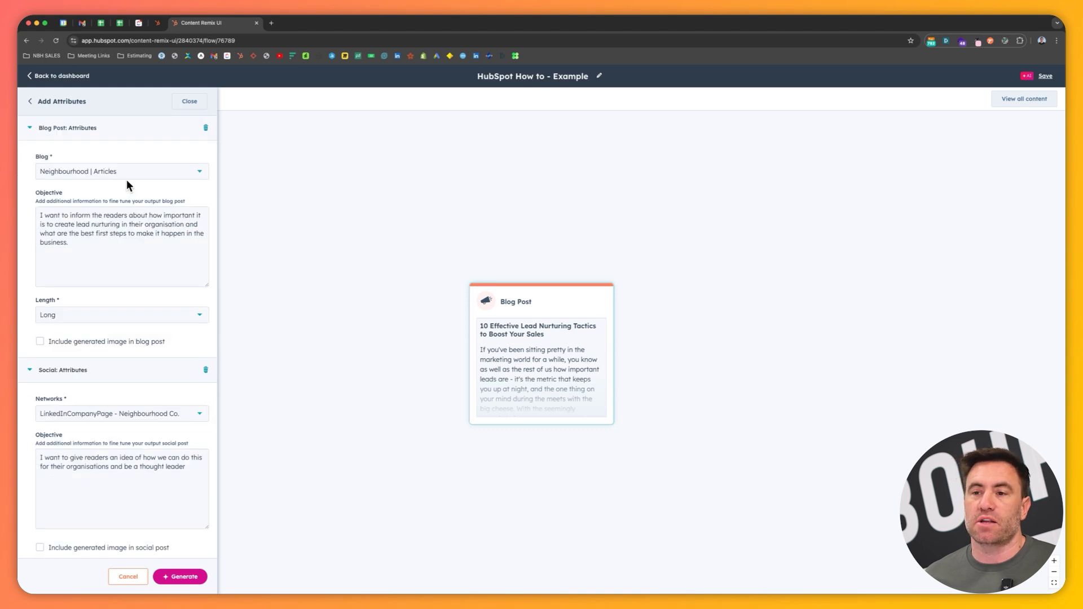
scroll(128, 228, down, 4)
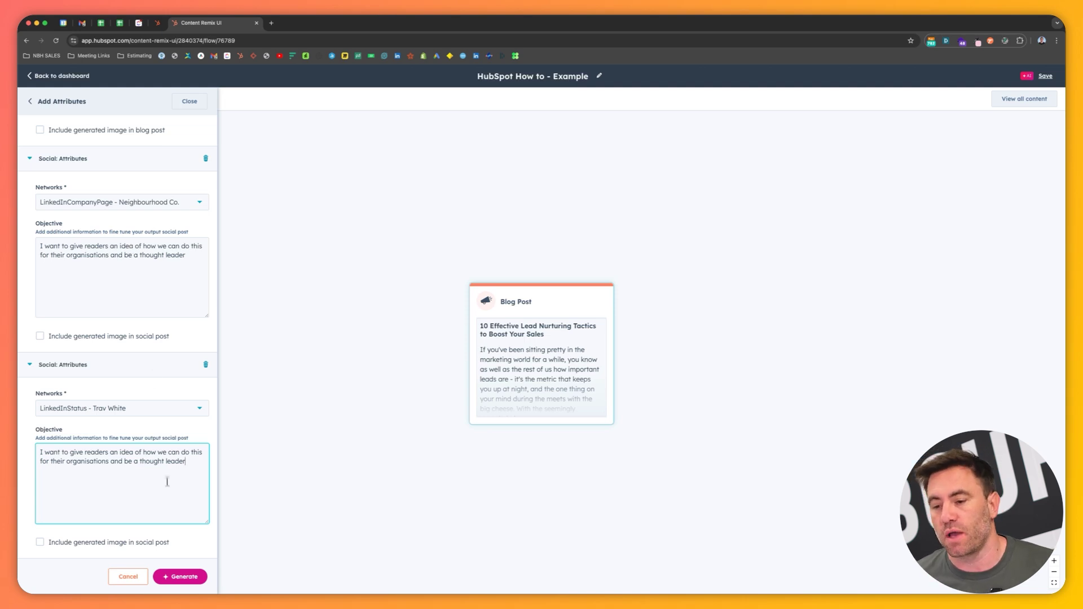
Step: Generate 'Boost Sales with Effective Lead Nurturing Strategies' plus two LinkedIn social posts
click(184, 576)
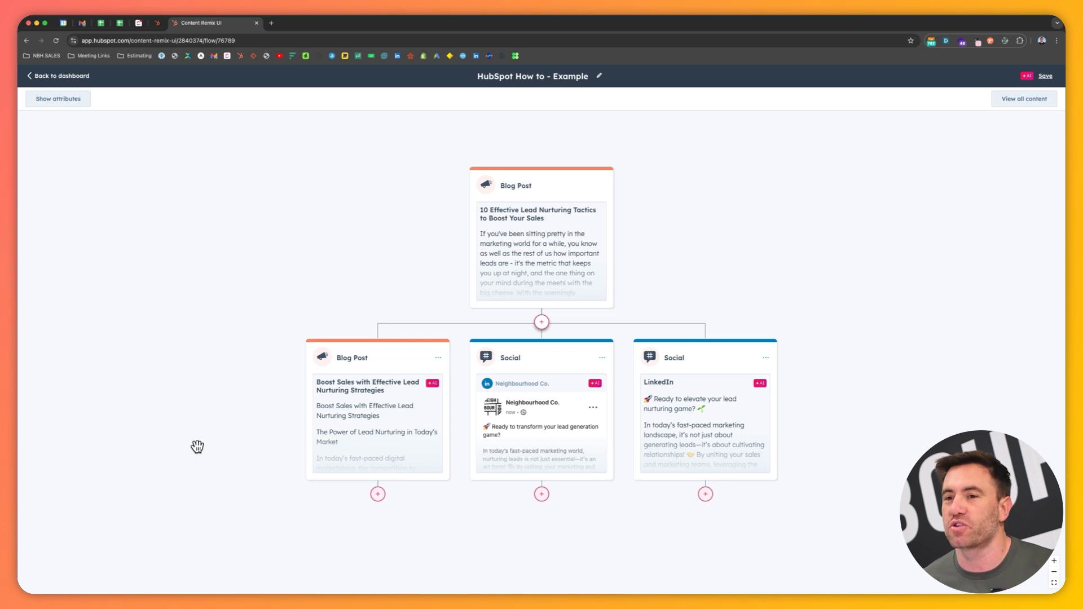
Step: List all remix content and read through the original source blog post
click(1022, 100)
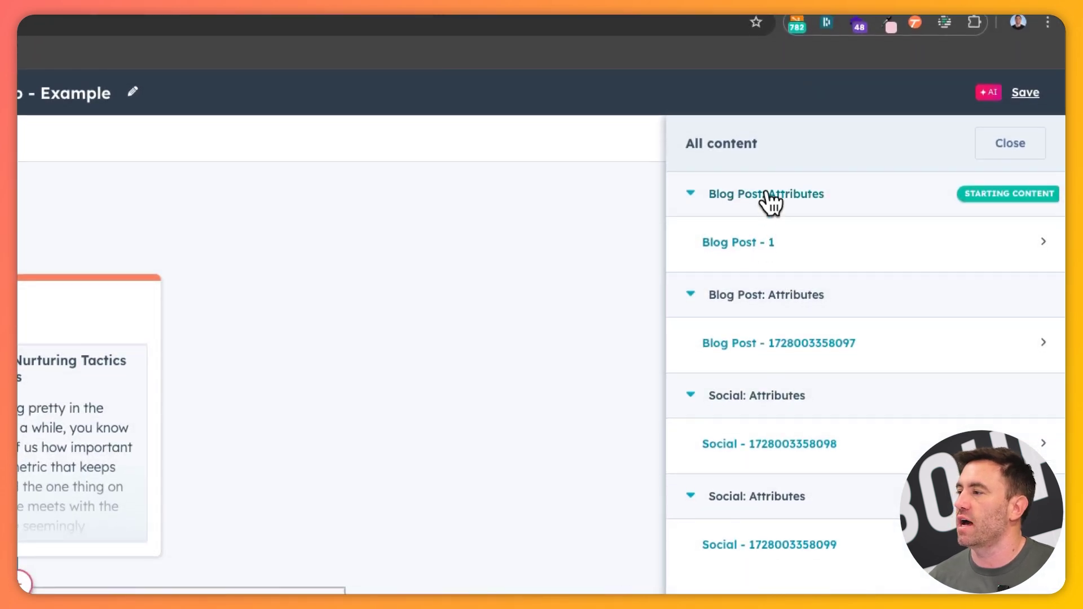
click(1028, 244)
scroll(923, 356, down, 10)
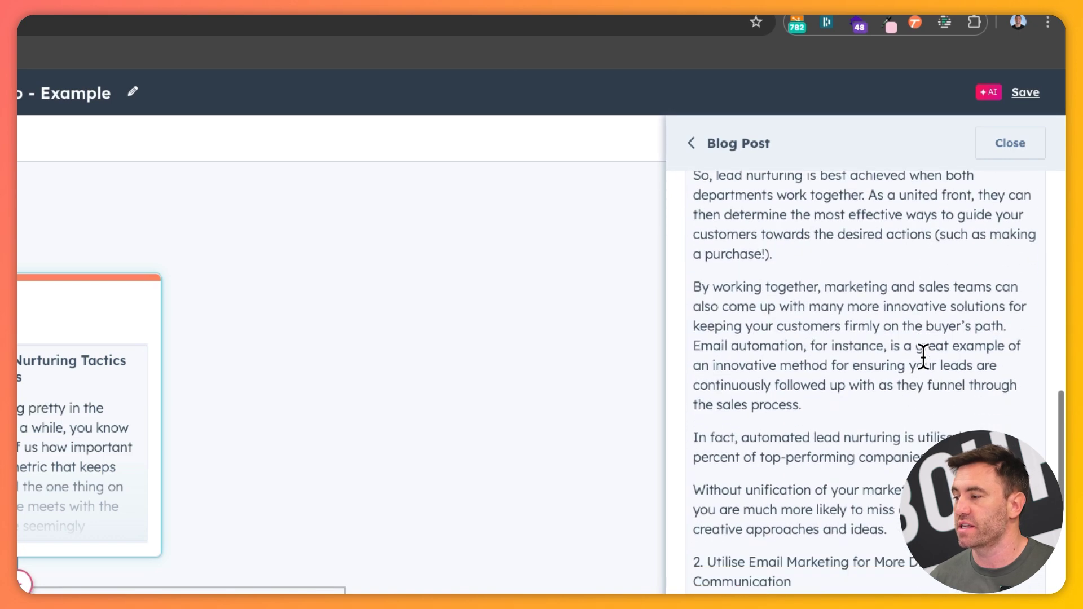
scroll(923, 355, up, 12)
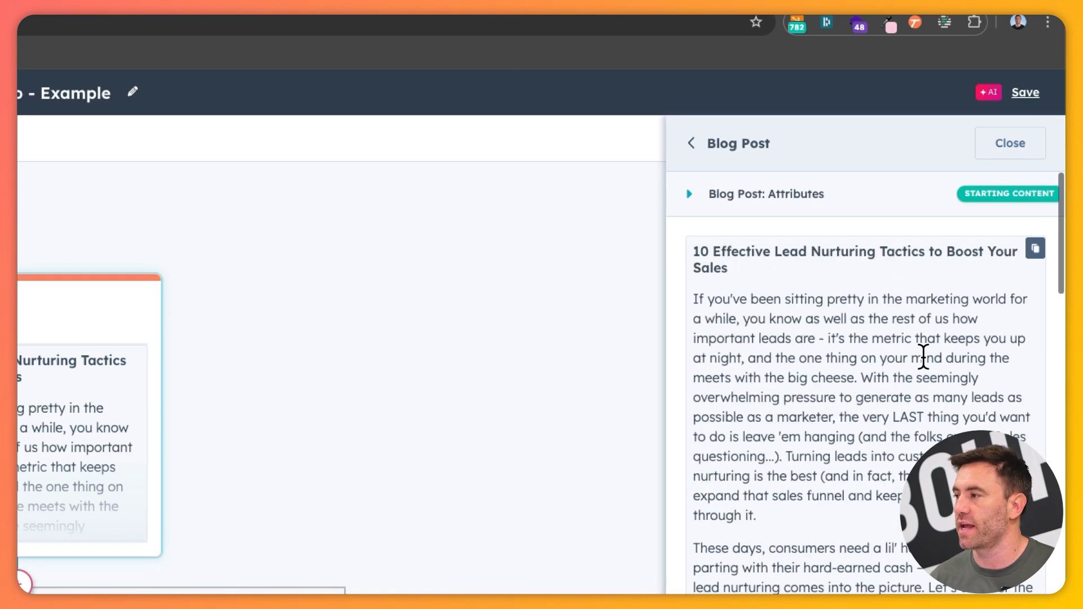
click(690, 143)
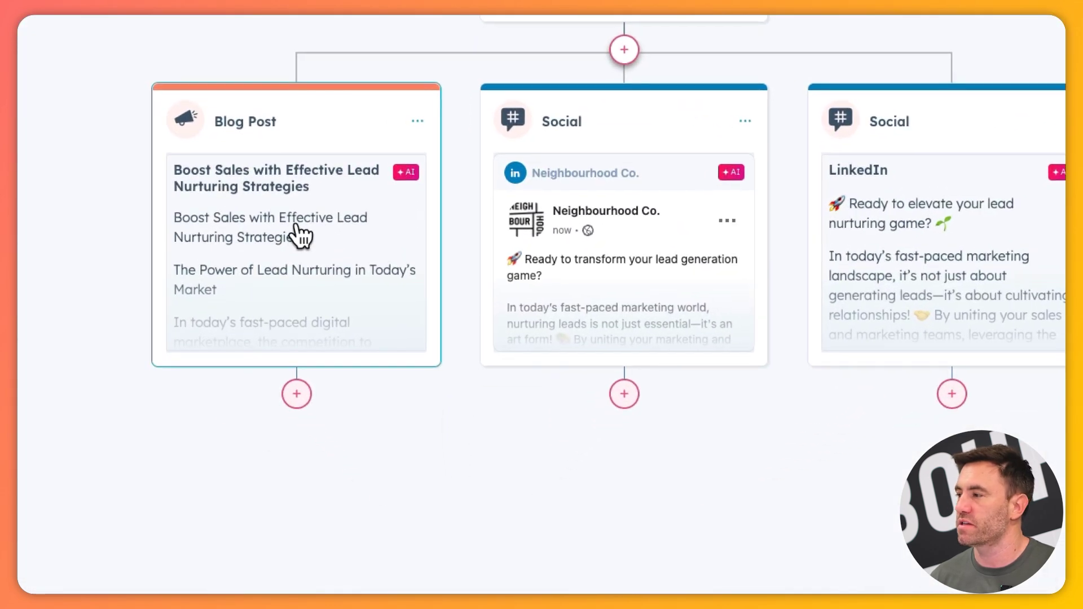
Step: Open the generated blog post's full text, starting 'The Power of Lead Nurturing in Today's Market'
click(300, 235)
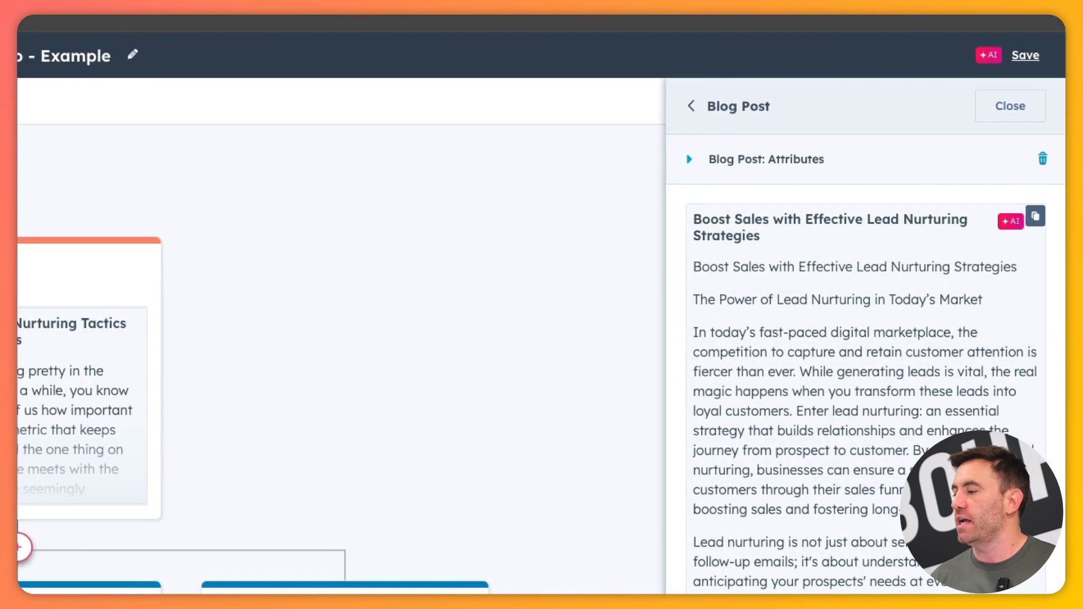
scroll(928, 446, down, 15)
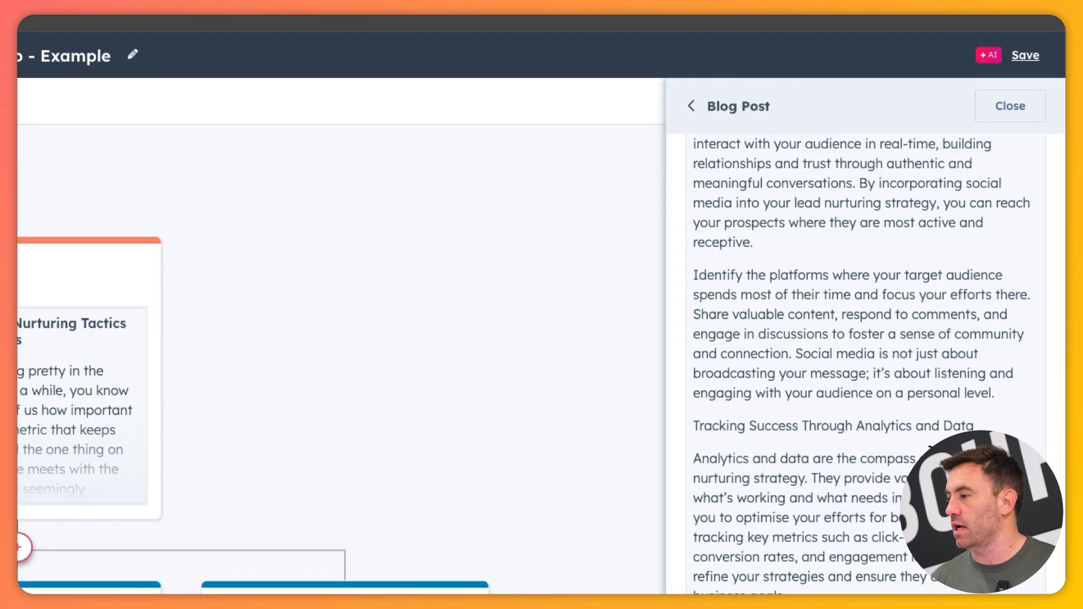
scroll(933, 451, up, 15)
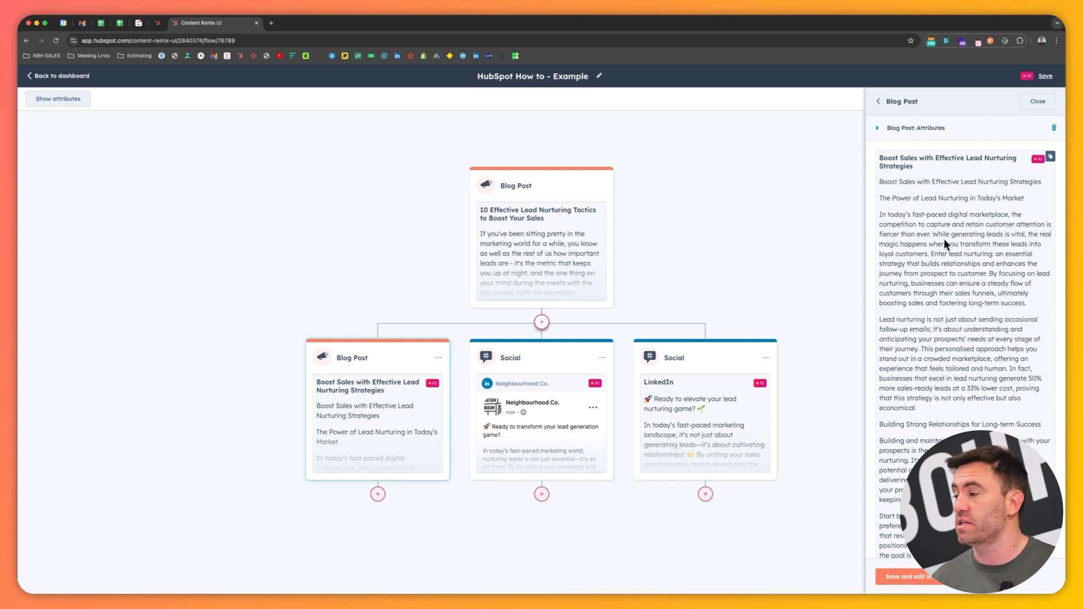
scroll(946, 242, down, 3)
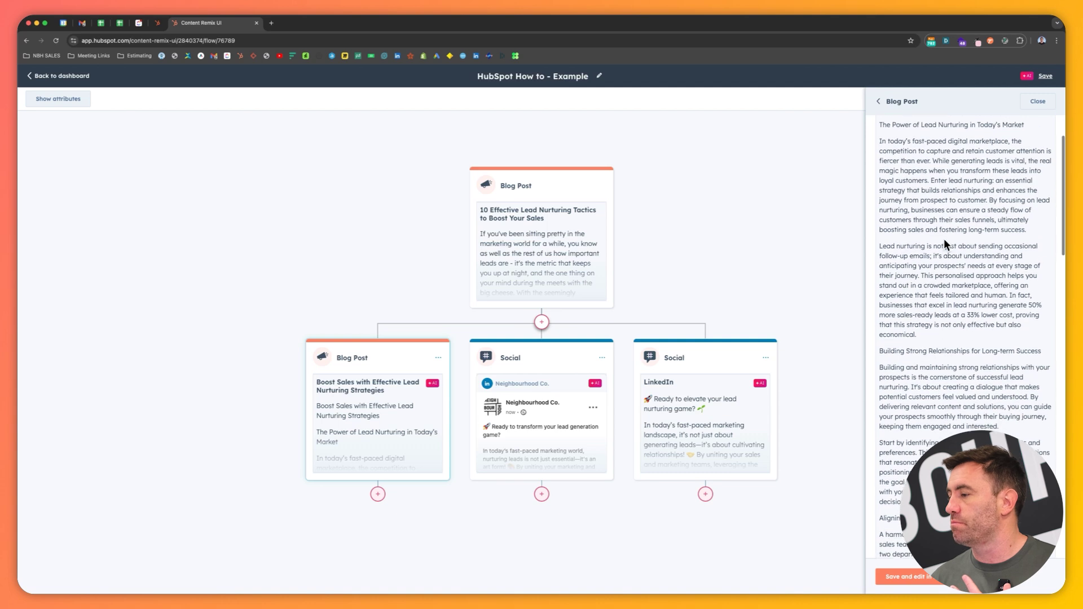
scroll(945, 242, down, 3)
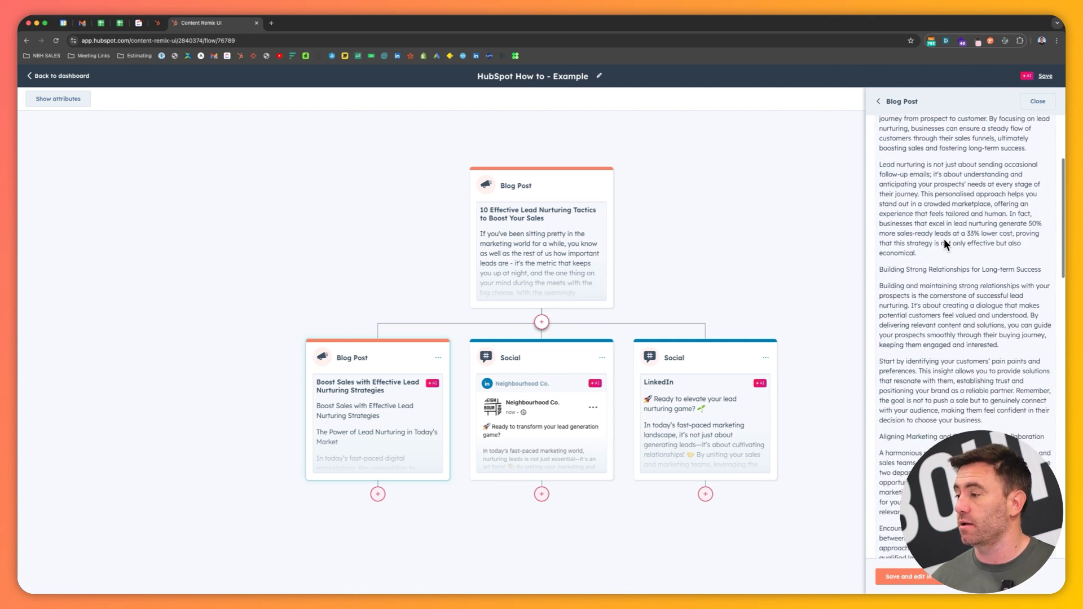
scroll(945, 243, down, 1)
scroll(942, 239, down, 2)
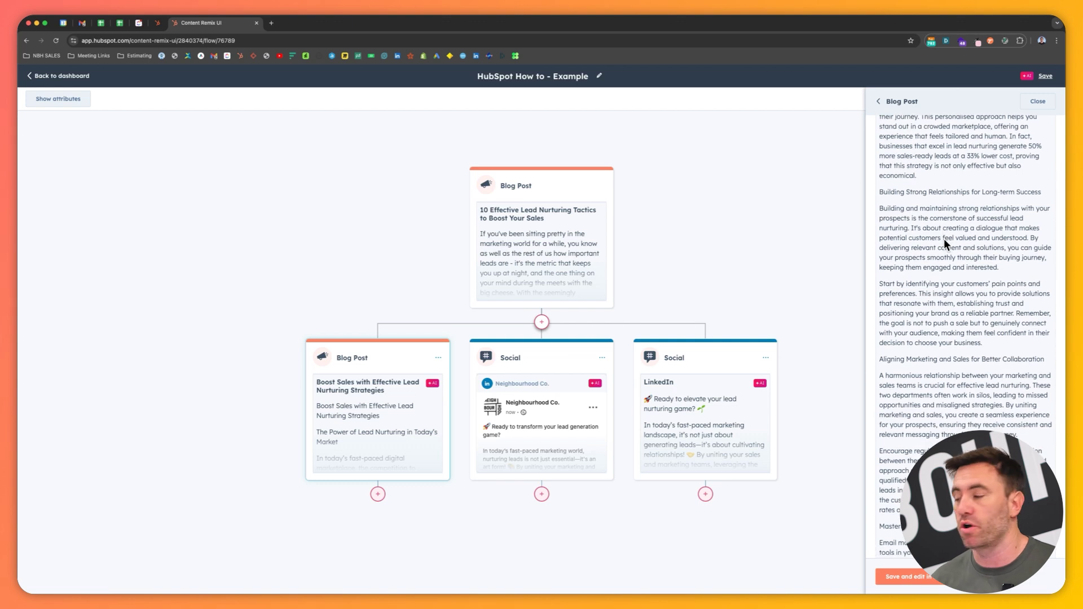
scroll(943, 238, down, 6)
scroll(942, 238, down, 14)
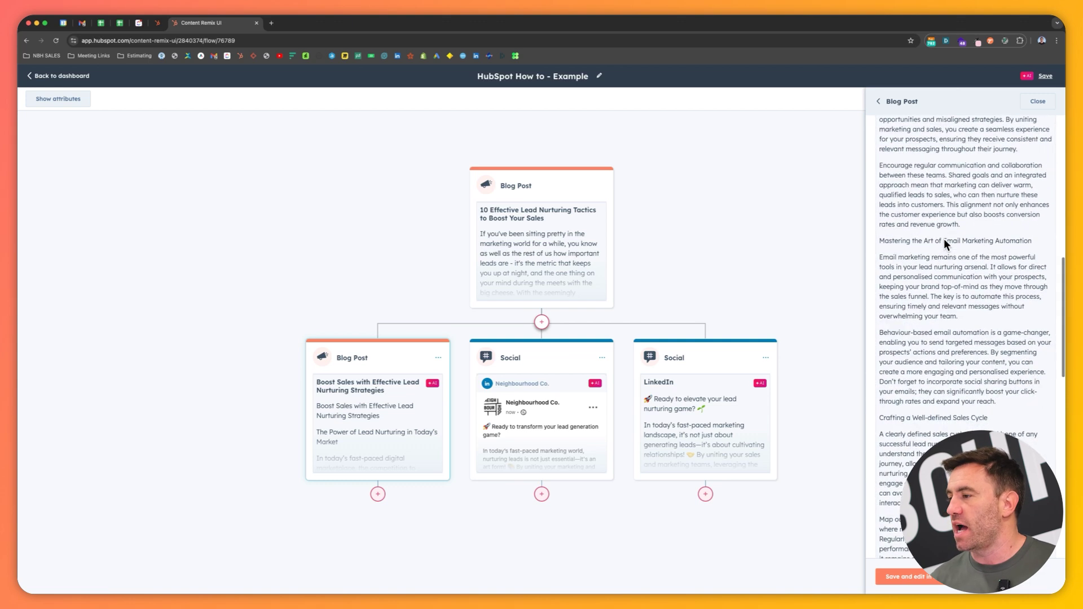
scroll(943, 238, down, 1)
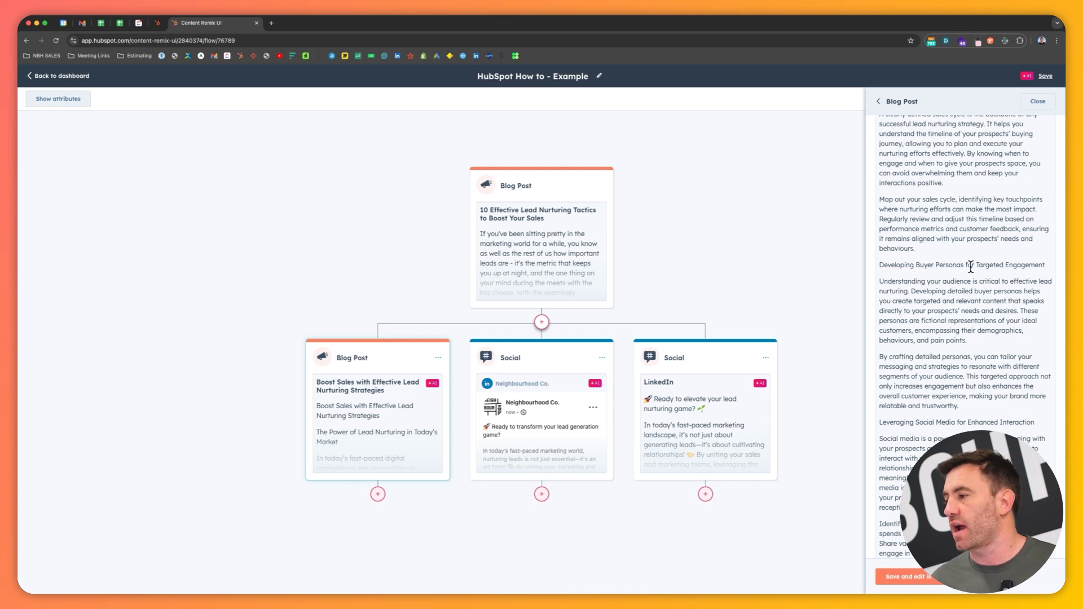
scroll(971, 266, down, 3)
scroll(970, 266, down, 5)
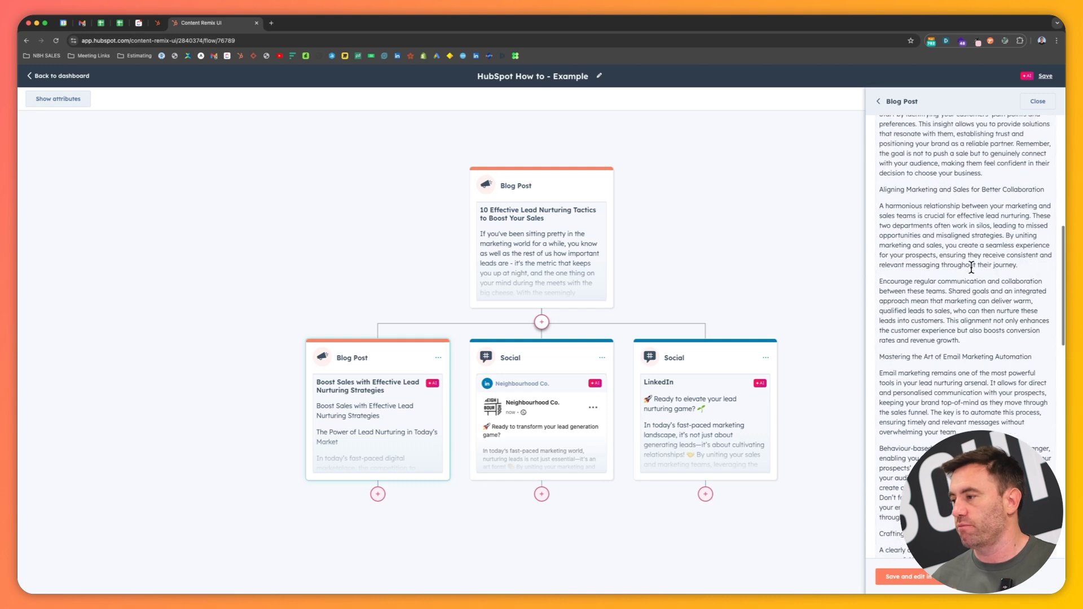
scroll(971, 265, up, 6)
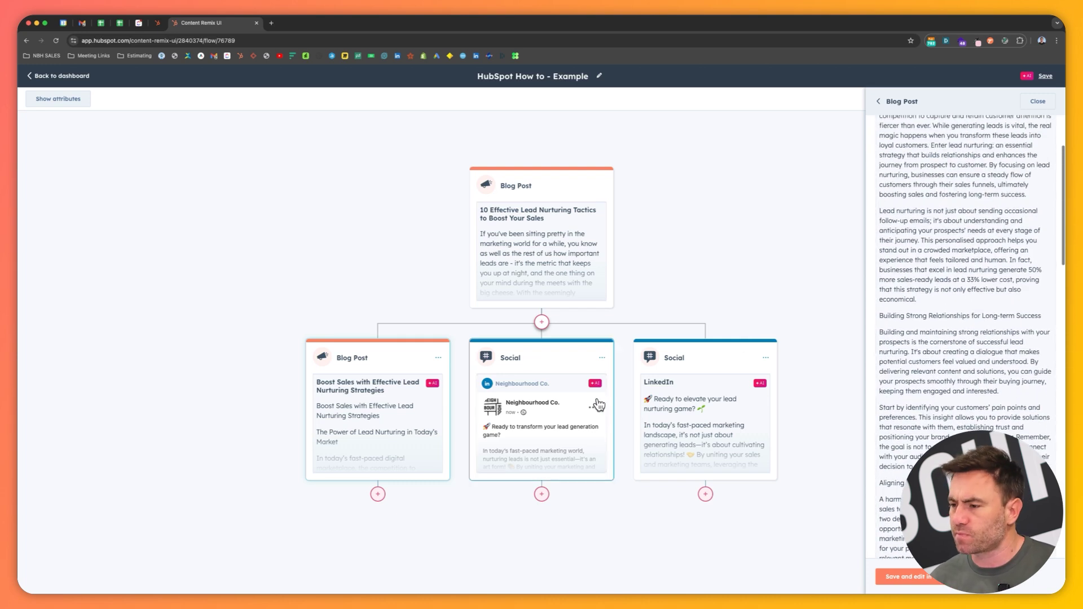
click(569, 423)
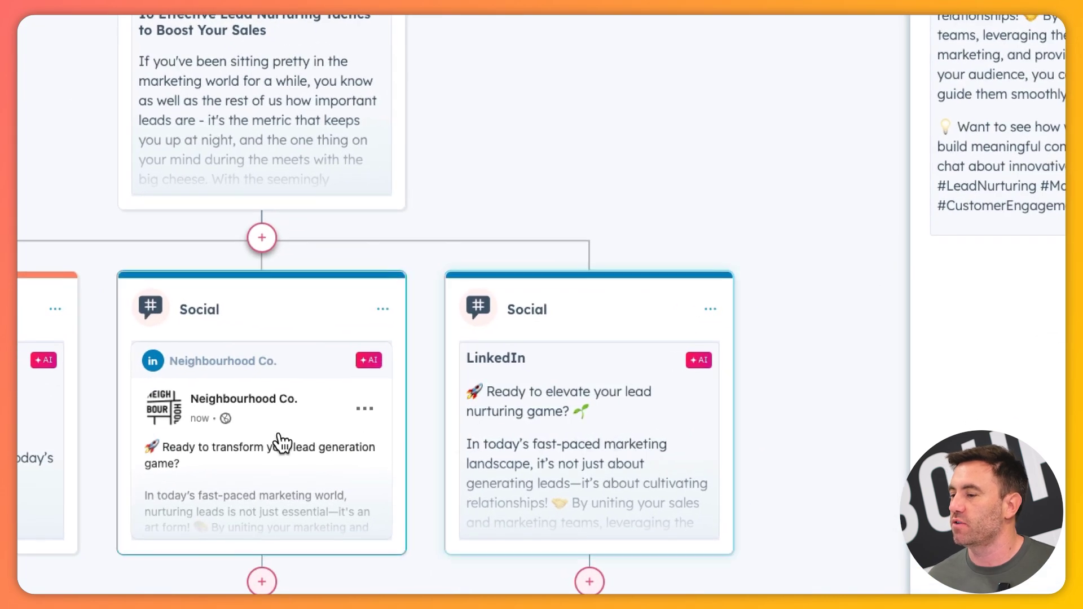
click(283, 444)
click(592, 450)
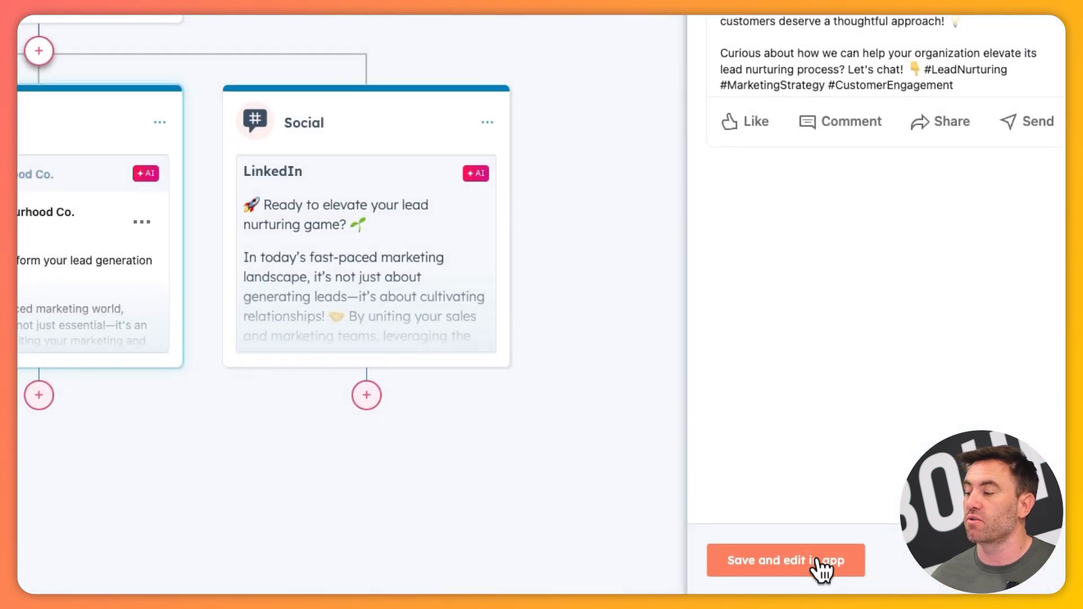
click(817, 560)
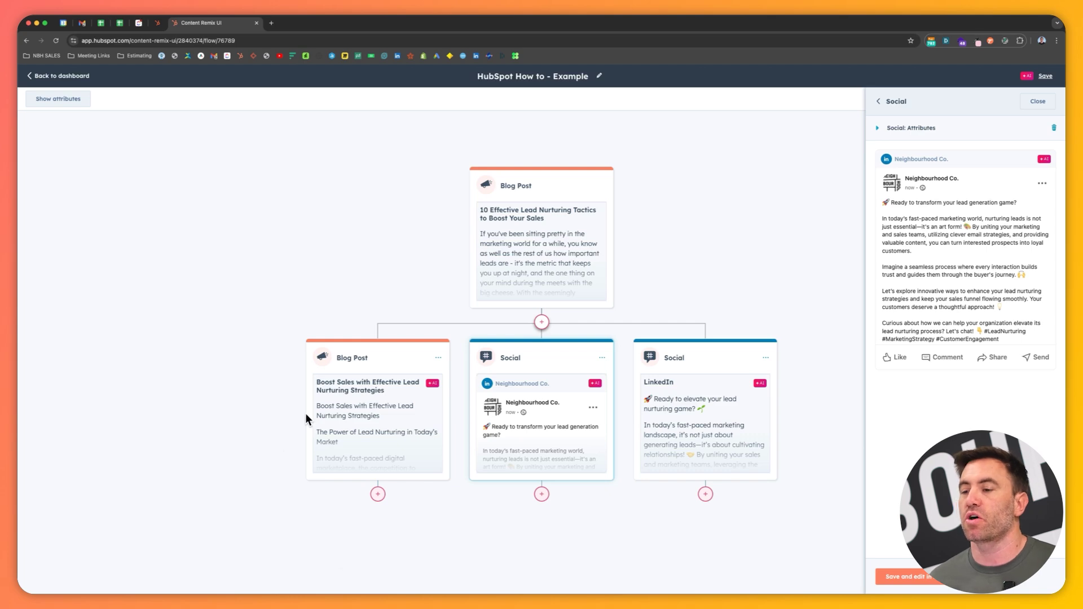
scroll(970, 485, down, 15)
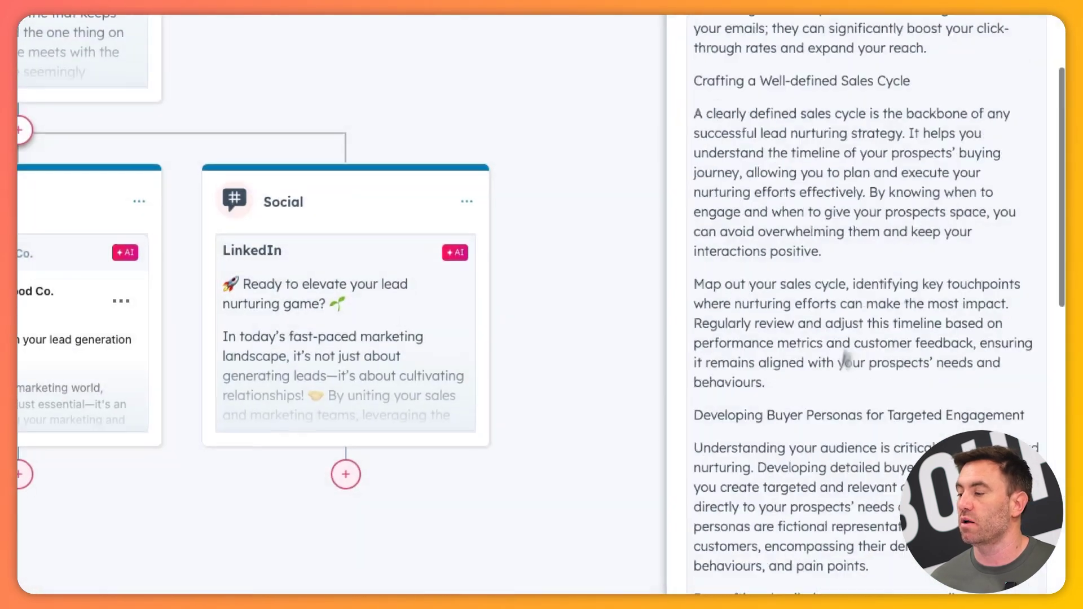
scroll(812, 438, up, 10)
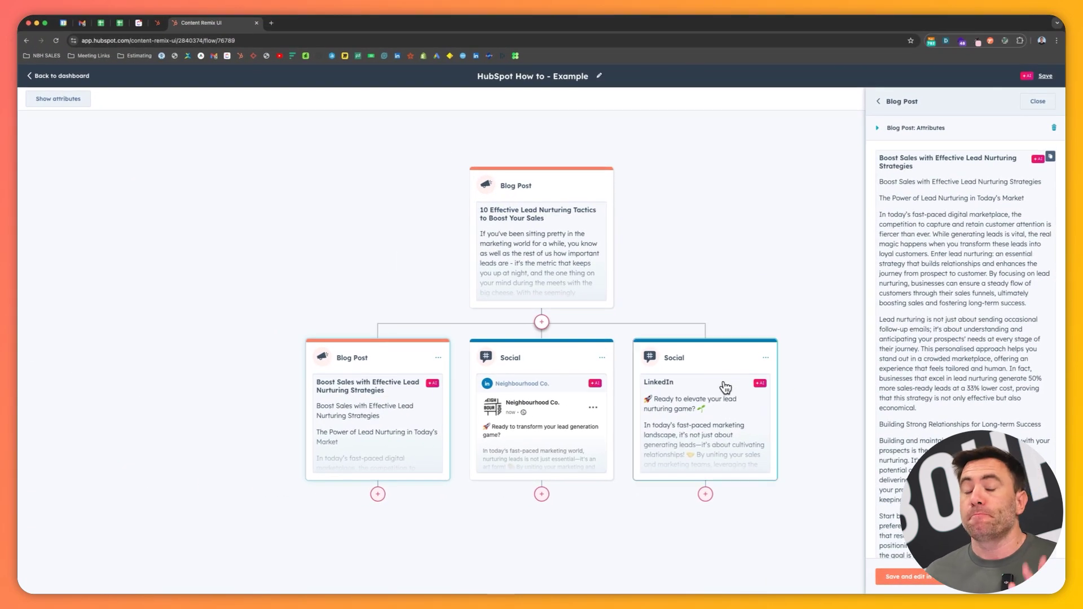
Step: Close the Blog Post text panel to reveal the full remix canvas with all branches
click(1038, 101)
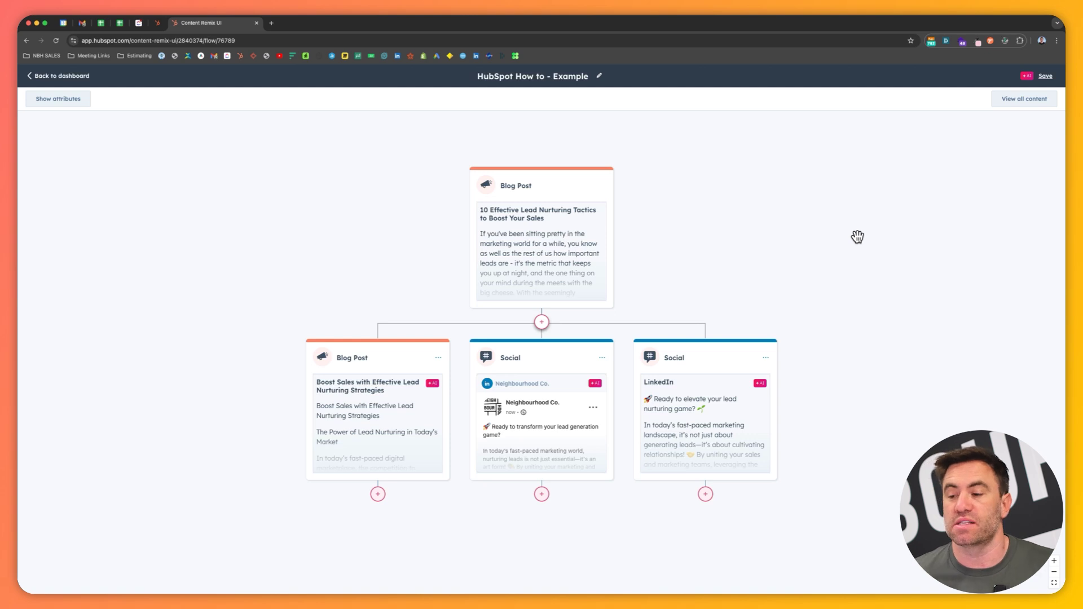
Step: Add a new branch under the generated blog post card, bringing up Select content types
click(377, 495)
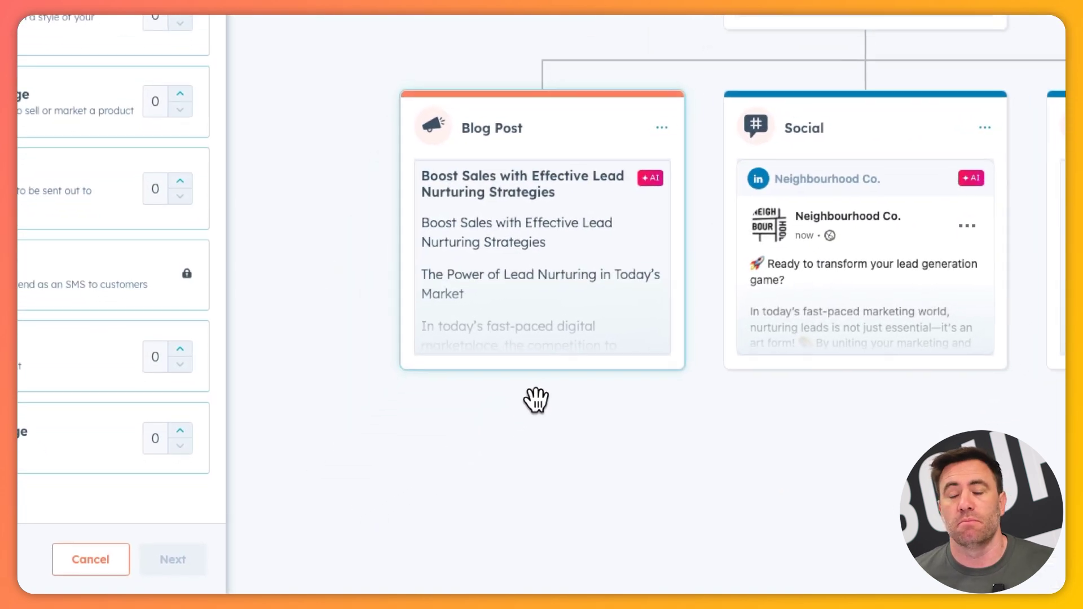